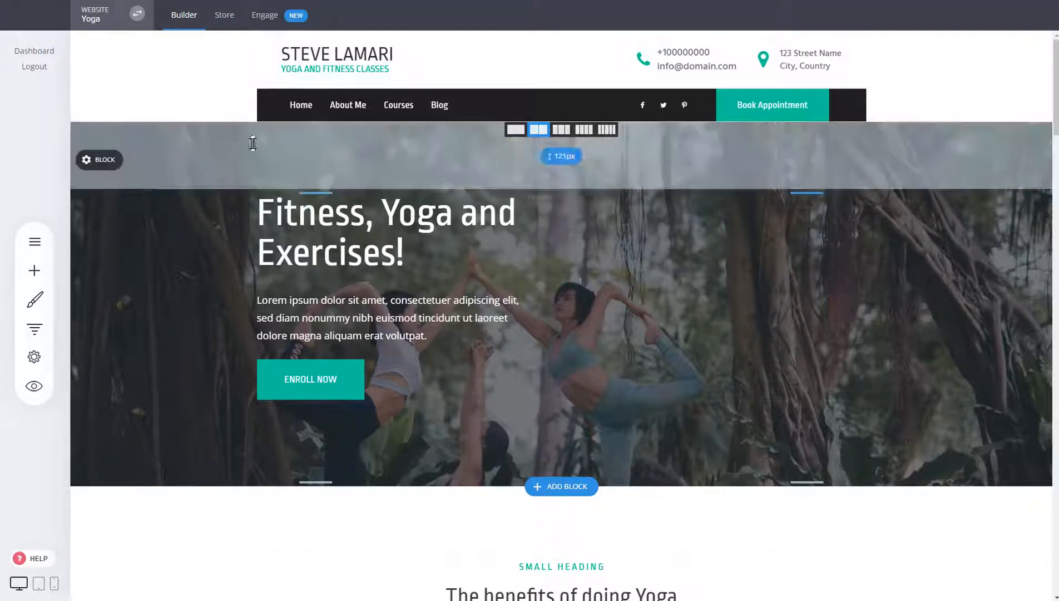
# Step: Start a new physical product in the online store's product list and title it Physical
pyautogui.click(233, 30)
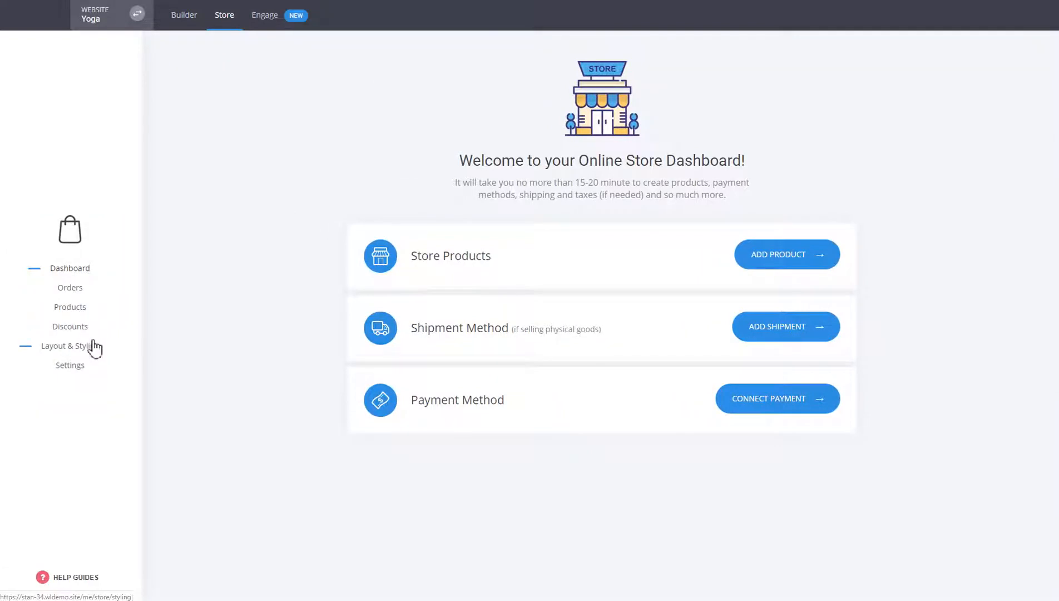
pyautogui.click(80, 318)
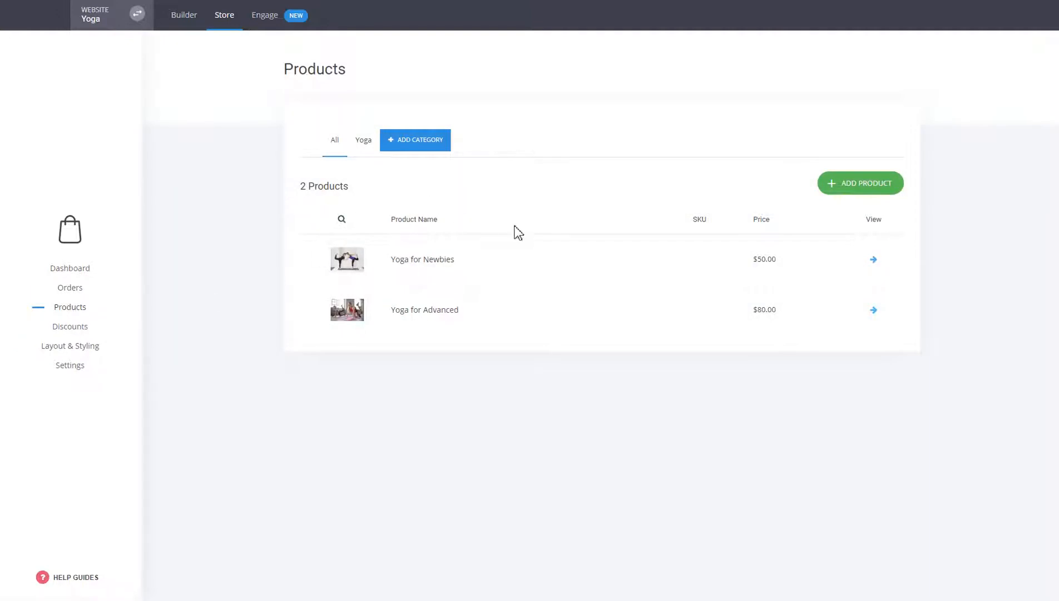
pyautogui.click(849, 188)
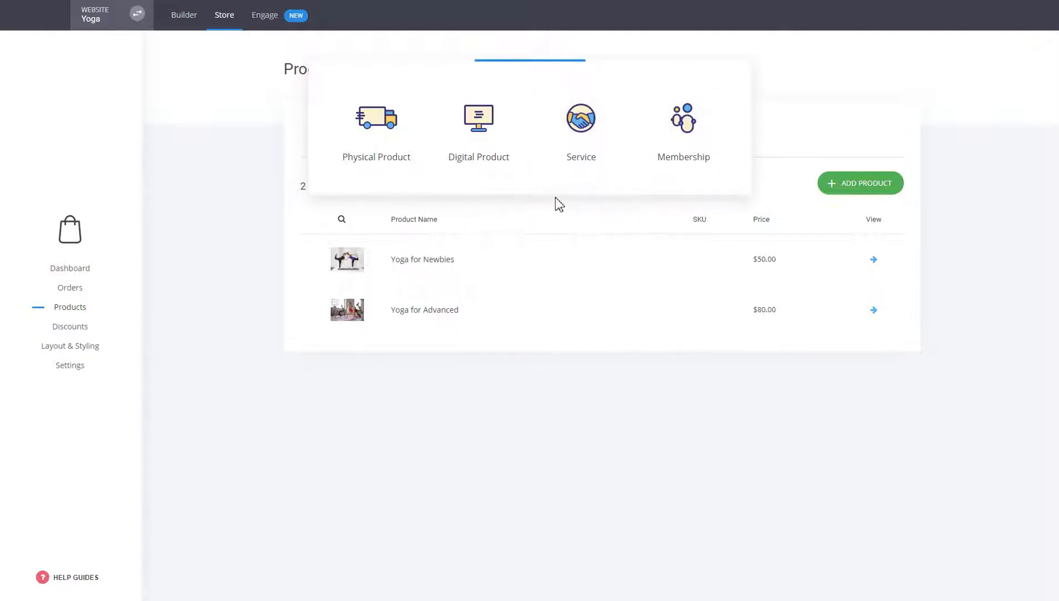
pyautogui.click(377, 156)
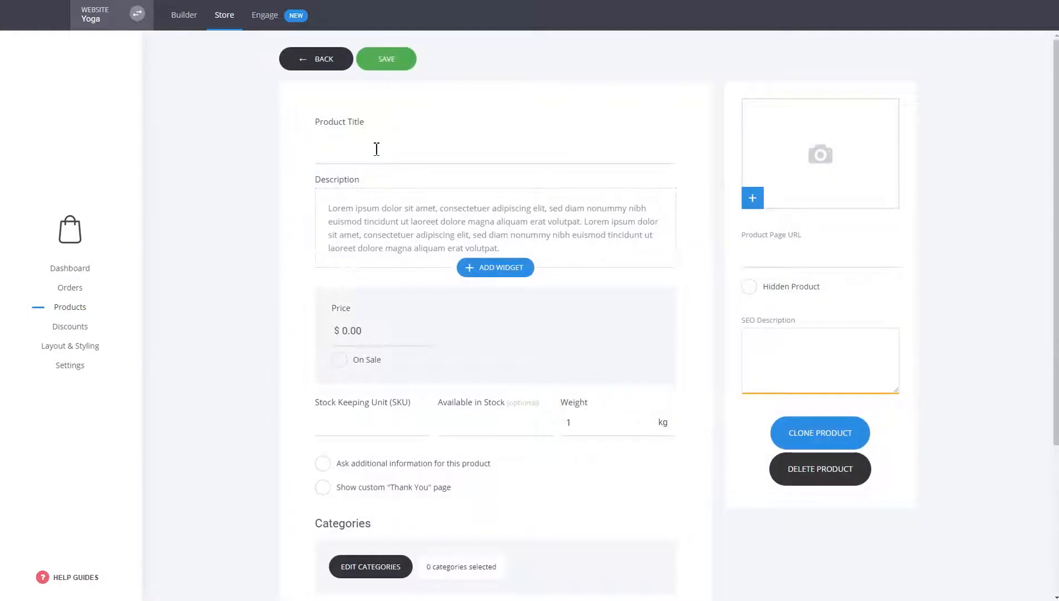
pyautogui.click(376, 148)
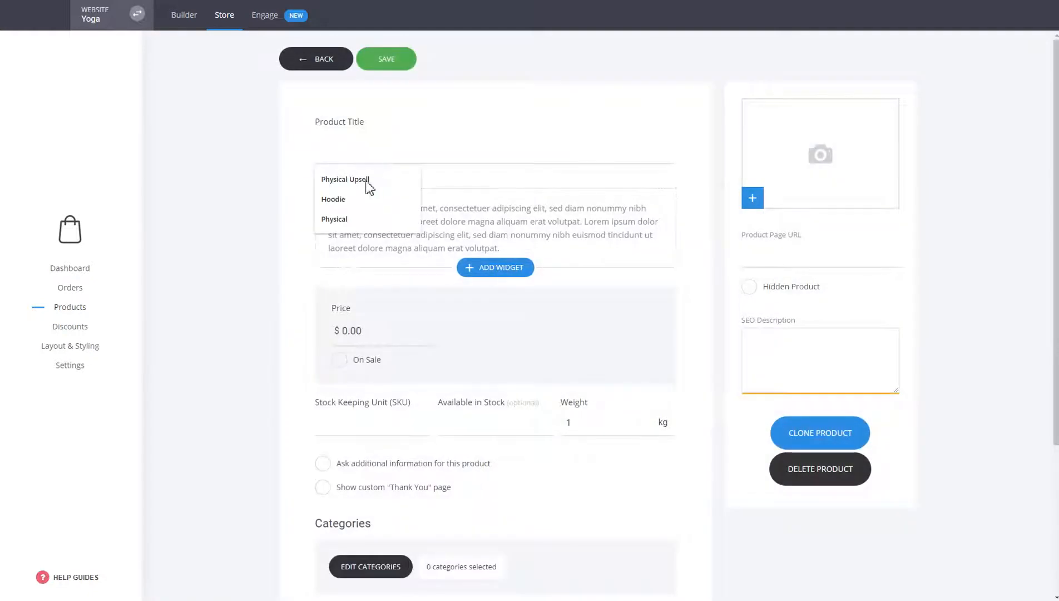
pyautogui.click(335, 219)
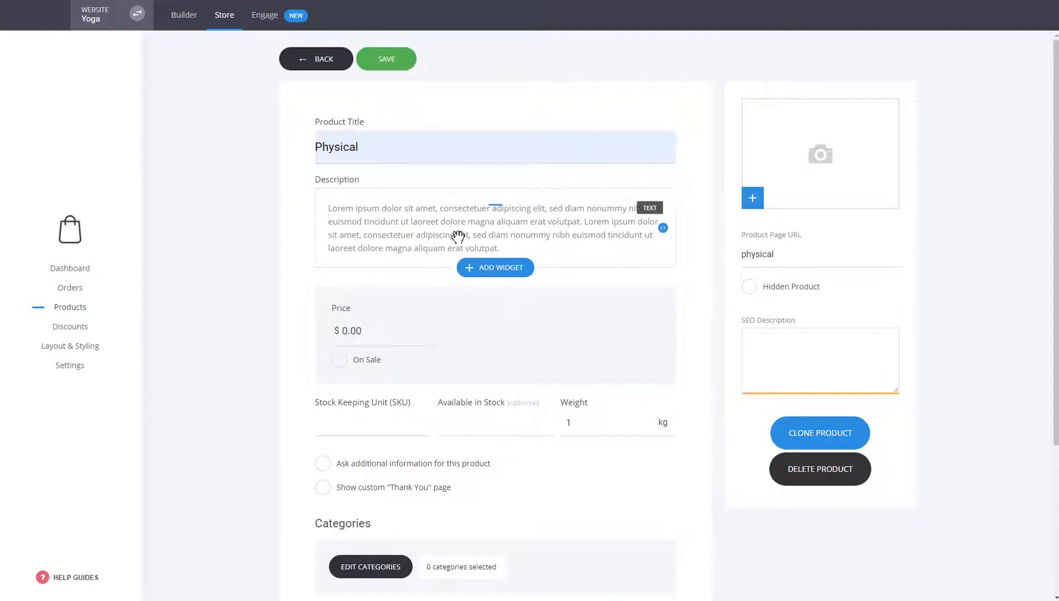
# Step: Set the product's price to $10
pyautogui.click(484, 271)
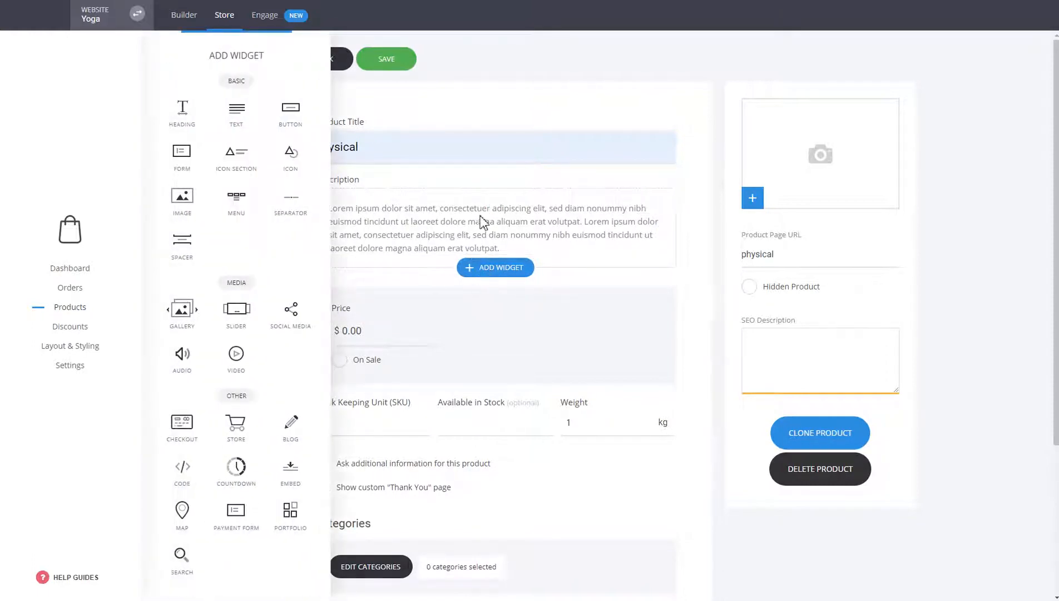
pyautogui.click(647, 296)
pyautogui.doubleClick(334, 337)
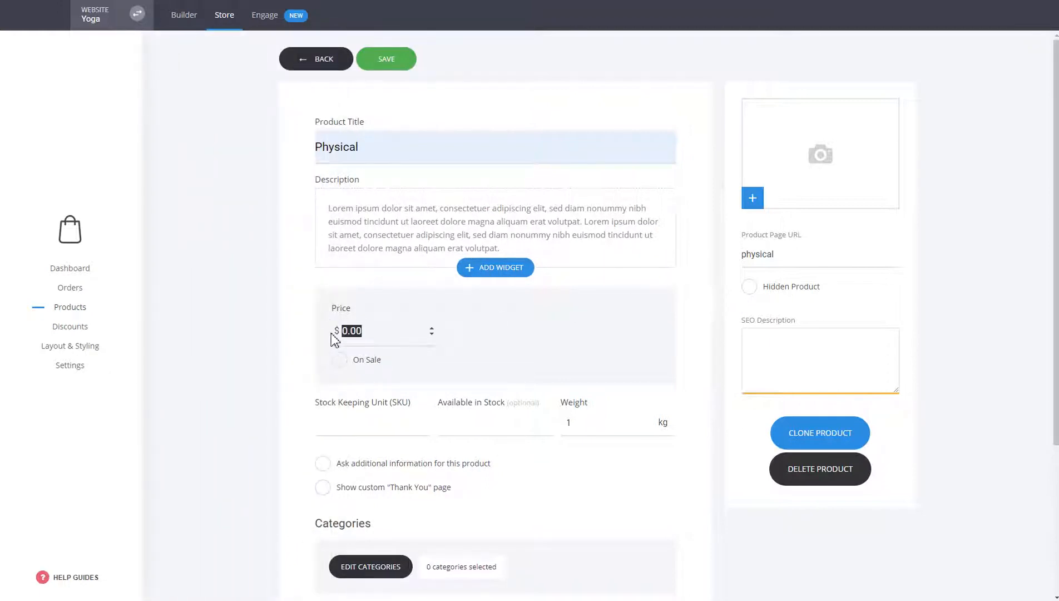
pyautogui.write('10')
pyautogui.click(506, 422)
# Step: Assign the product to the Yoga category
pyautogui.scroll(-2, 678, 370)
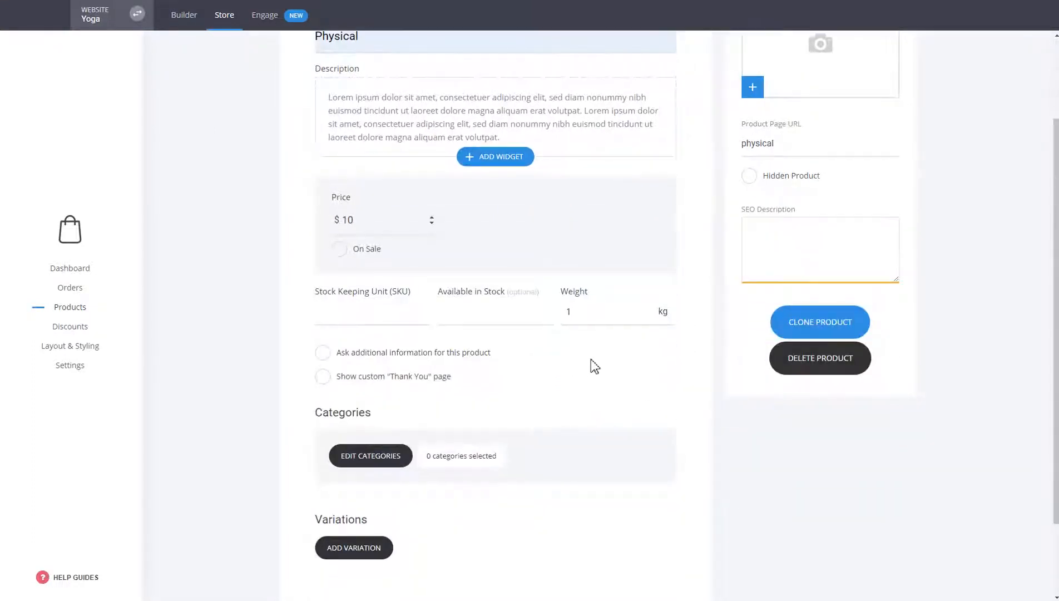
pyautogui.click(372, 462)
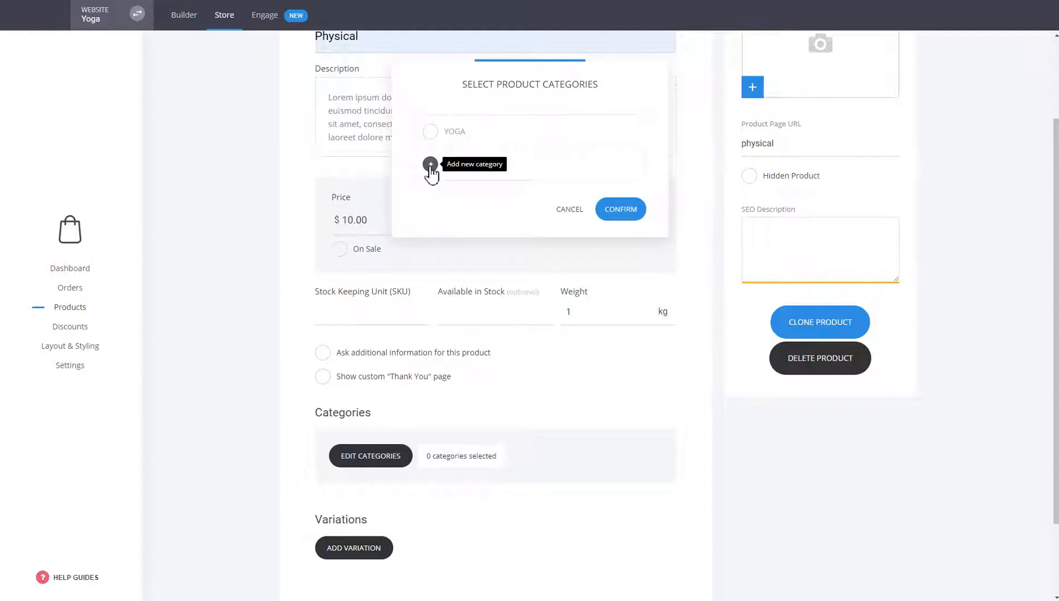
pyautogui.click(430, 132)
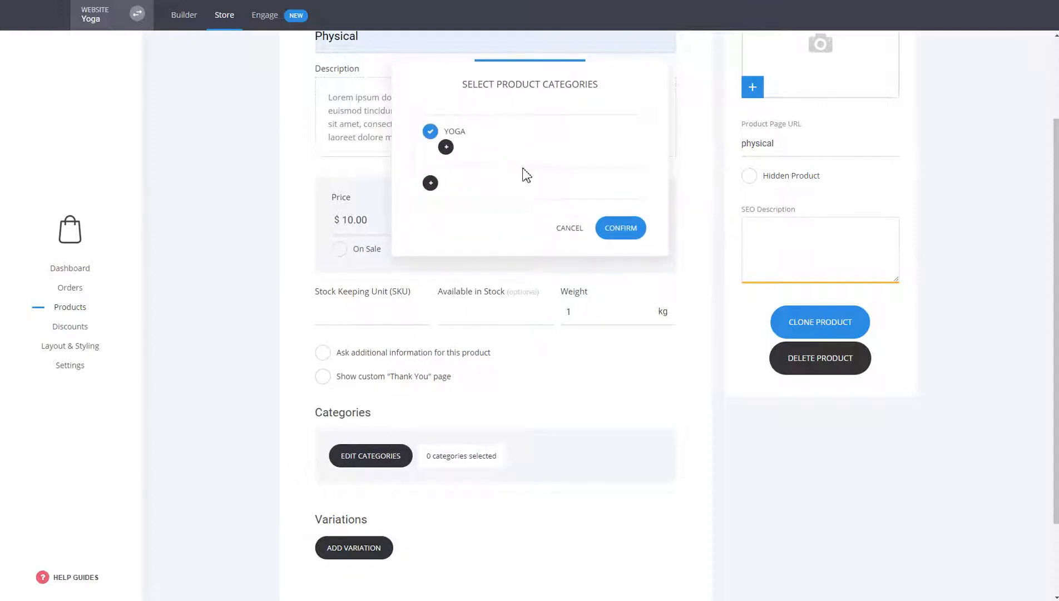
pyautogui.click(620, 230)
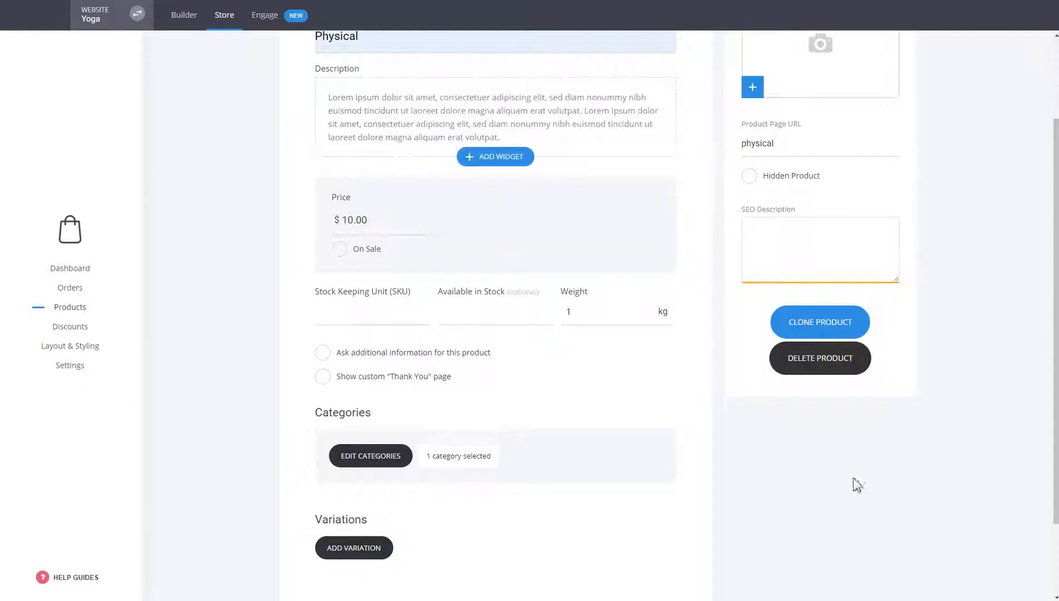
# Step: Add the photo from the Images folder as the product picture and save the product
pyautogui.scroll(2, 874, 476)
pyautogui.scroll(-4, 897, 472)
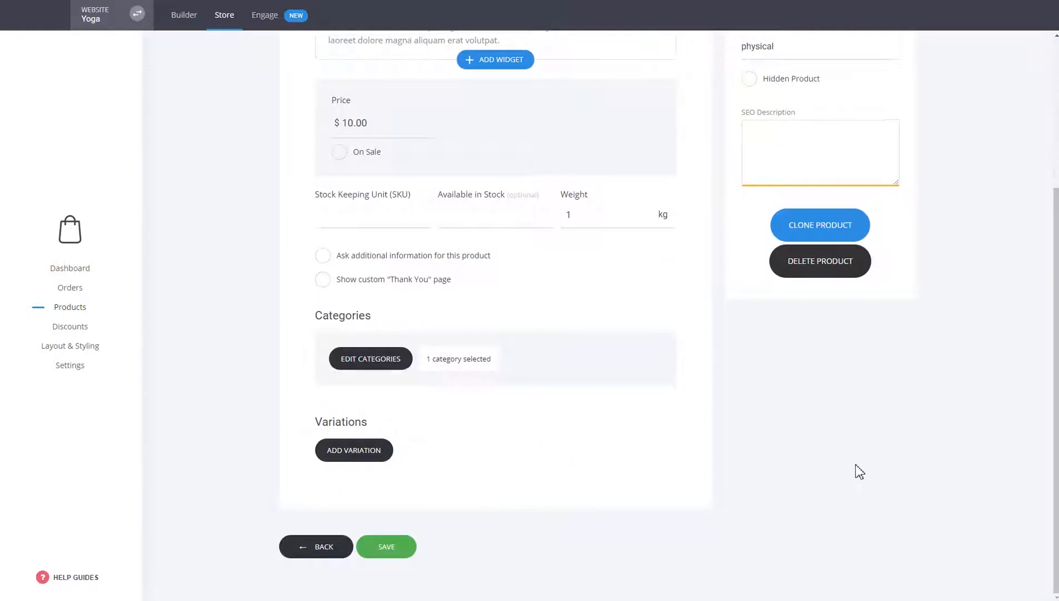
pyautogui.scroll(3, 856, 467)
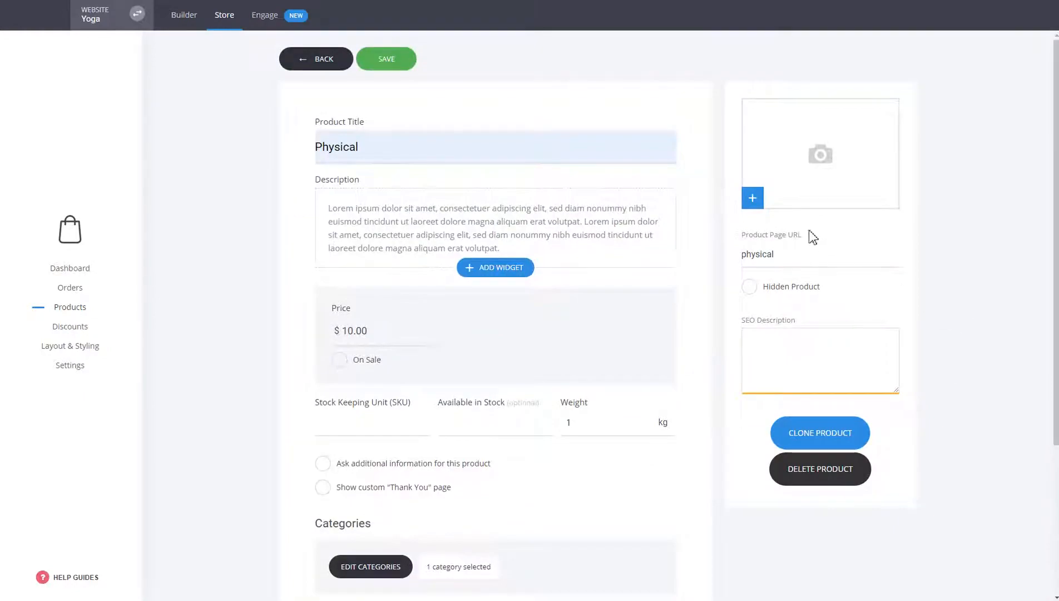
pyautogui.click(809, 205)
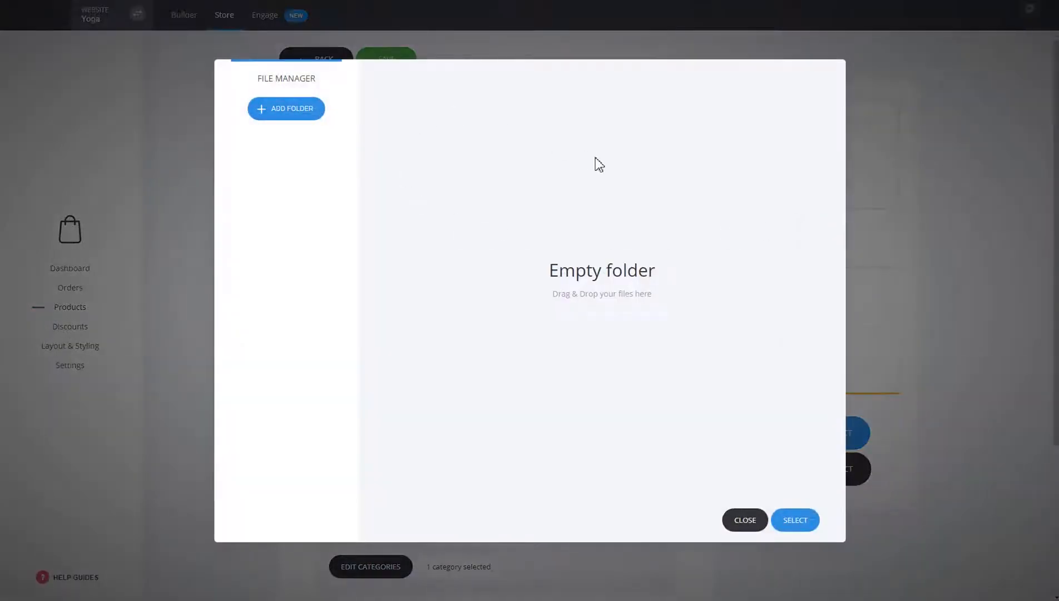
pyautogui.click(466, 137)
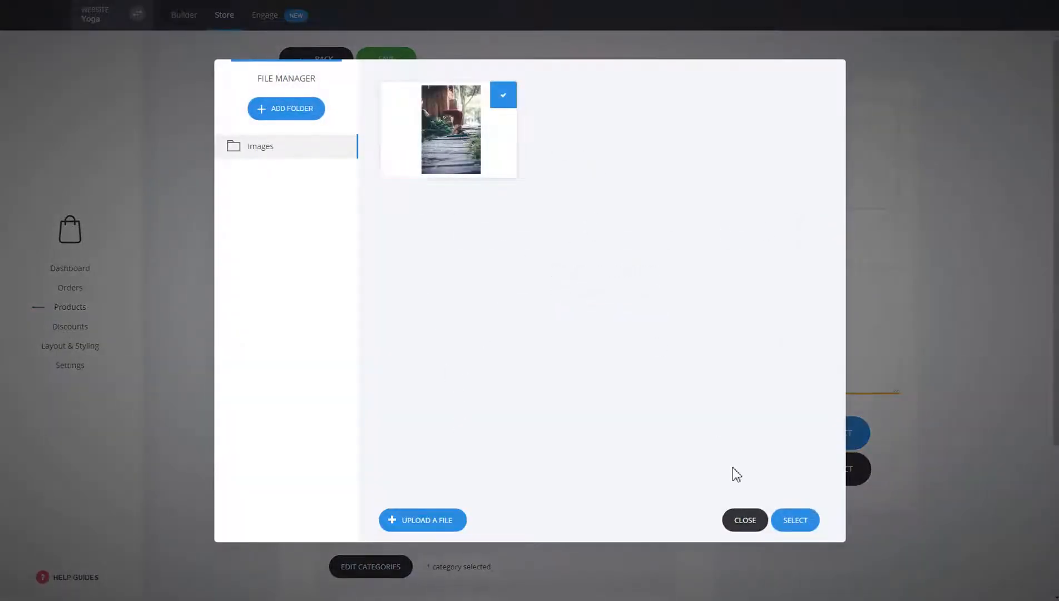
pyautogui.click(796, 521)
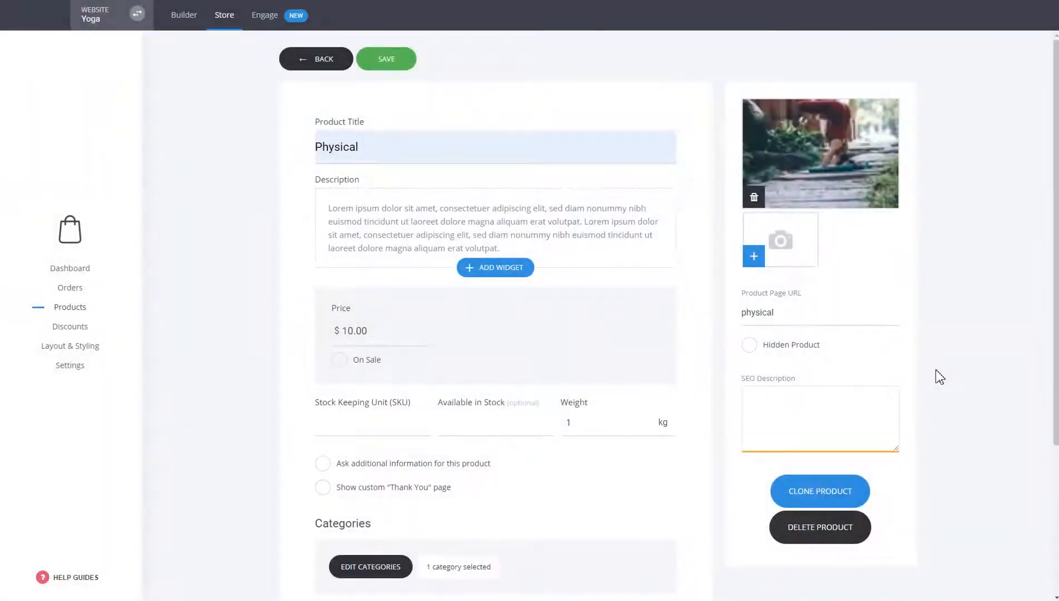
pyautogui.click(373, 63)
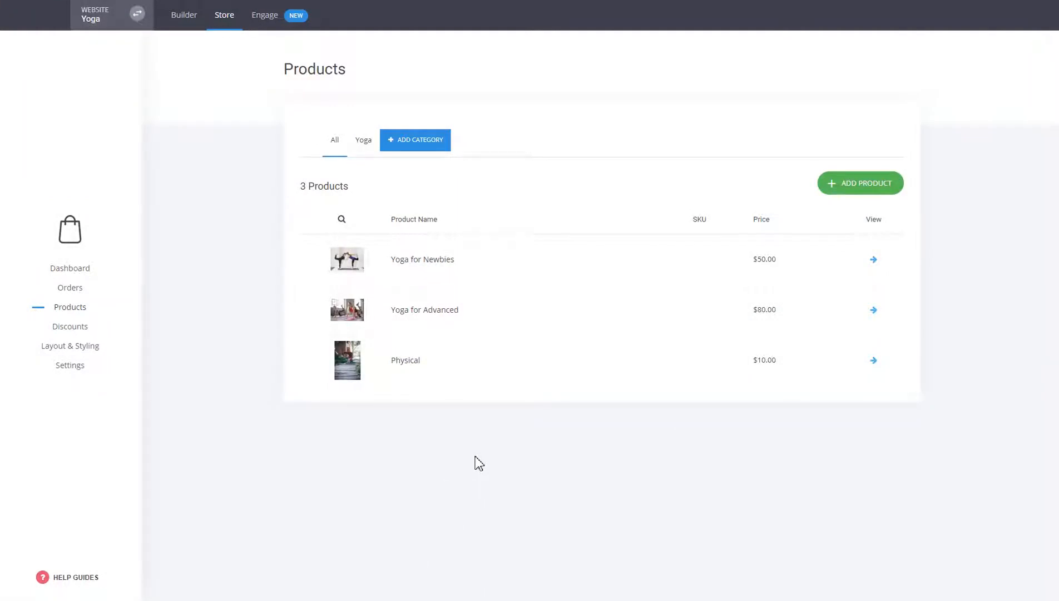
# Step: Examine the existing global shipping option in the store's shipping settings and leave it unchanged
pyautogui.click(71, 369)
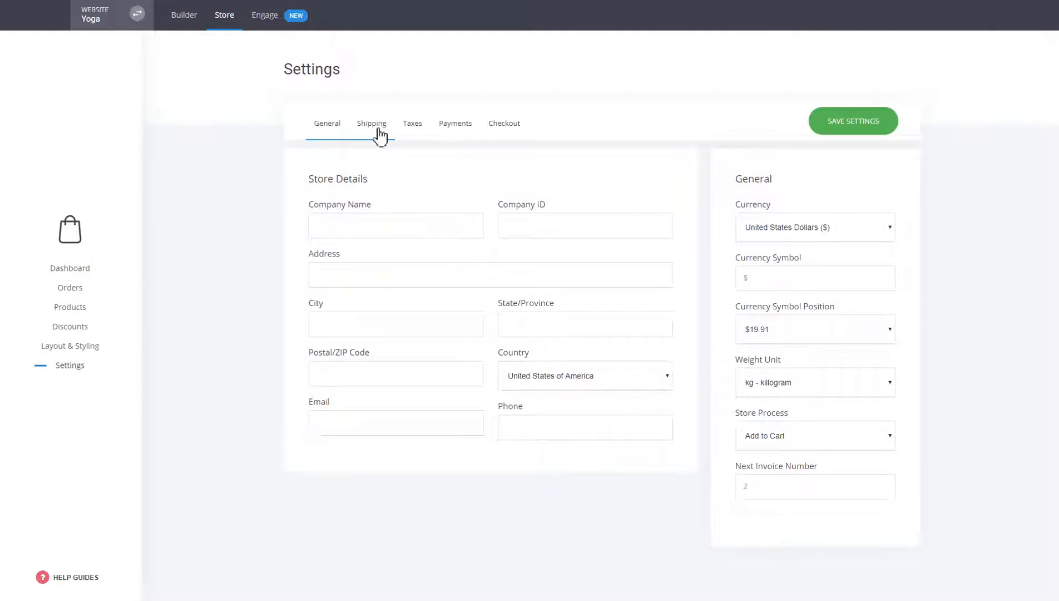
pyautogui.click(380, 135)
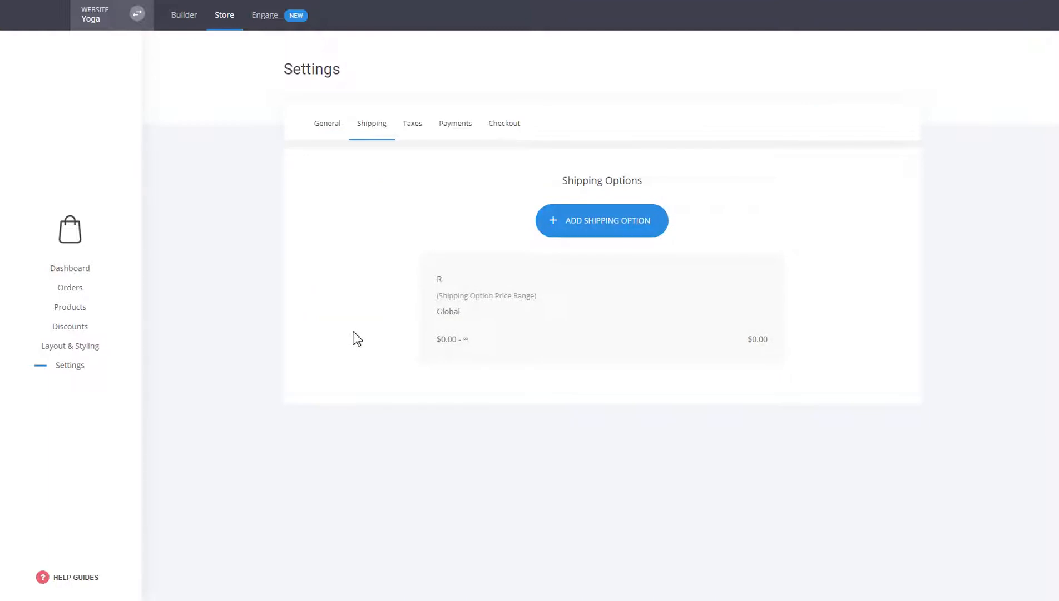
pyautogui.click(574, 328)
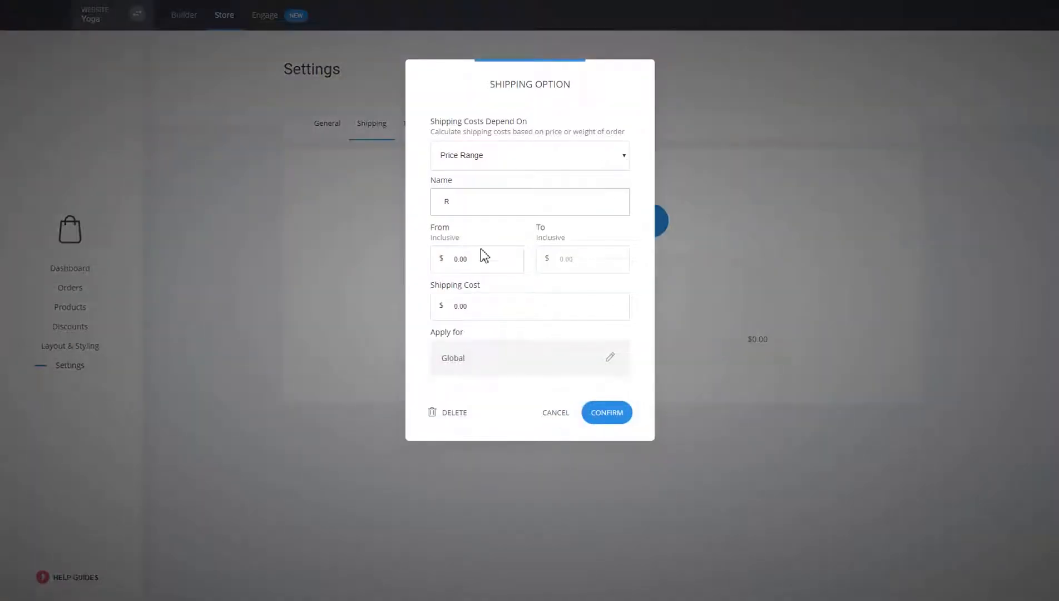
pyautogui.click(556, 416)
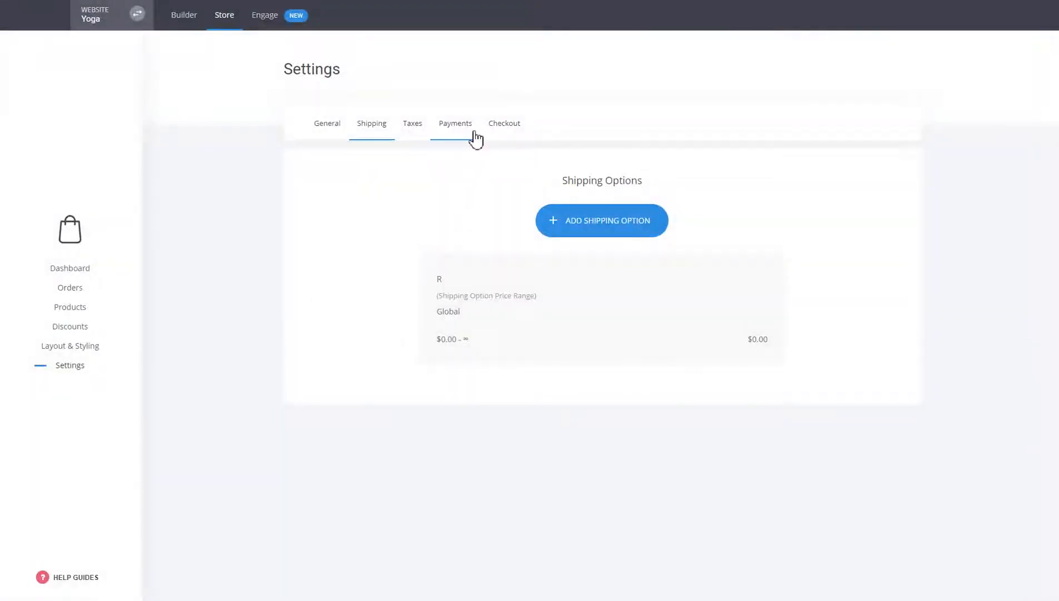
# Step: Look through the payment methods offered in the store's payment settings
pyautogui.click(475, 132)
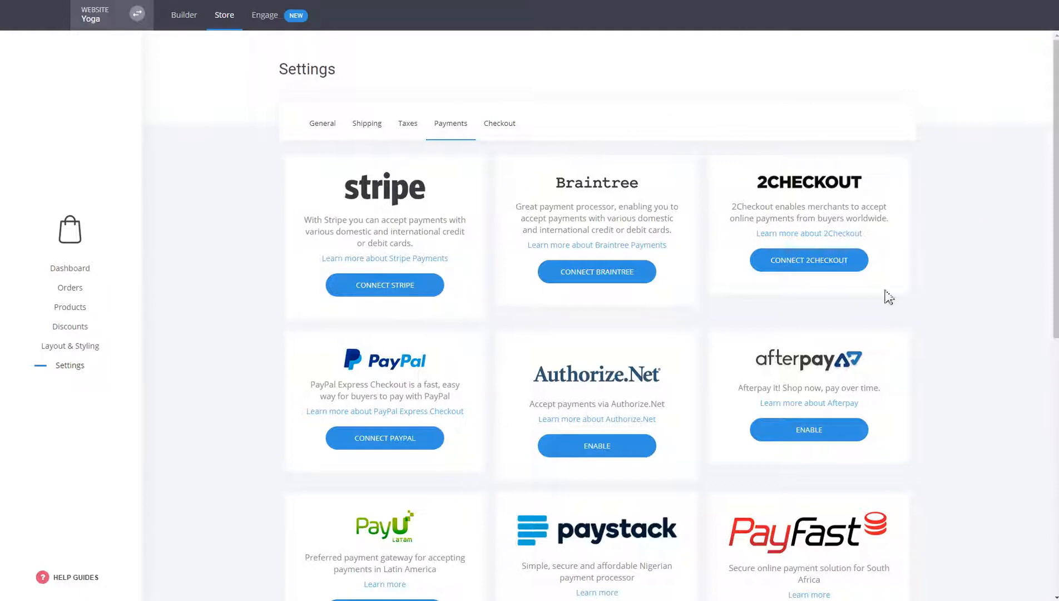
pyautogui.scroll(-4, 931, 291)
pyautogui.scroll(-5, 931, 291)
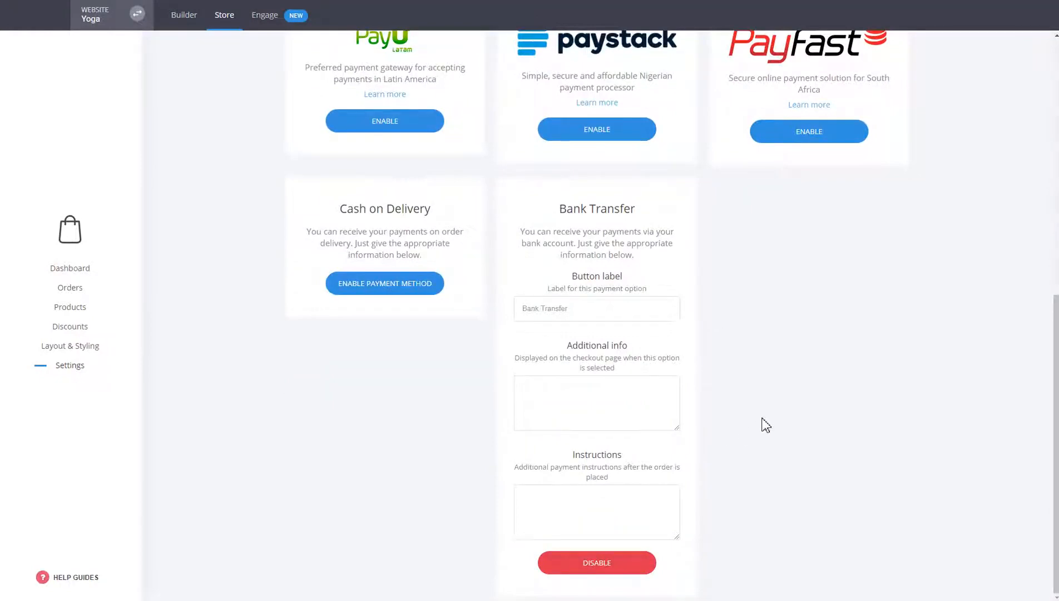
pyautogui.scroll(5, 764, 421)
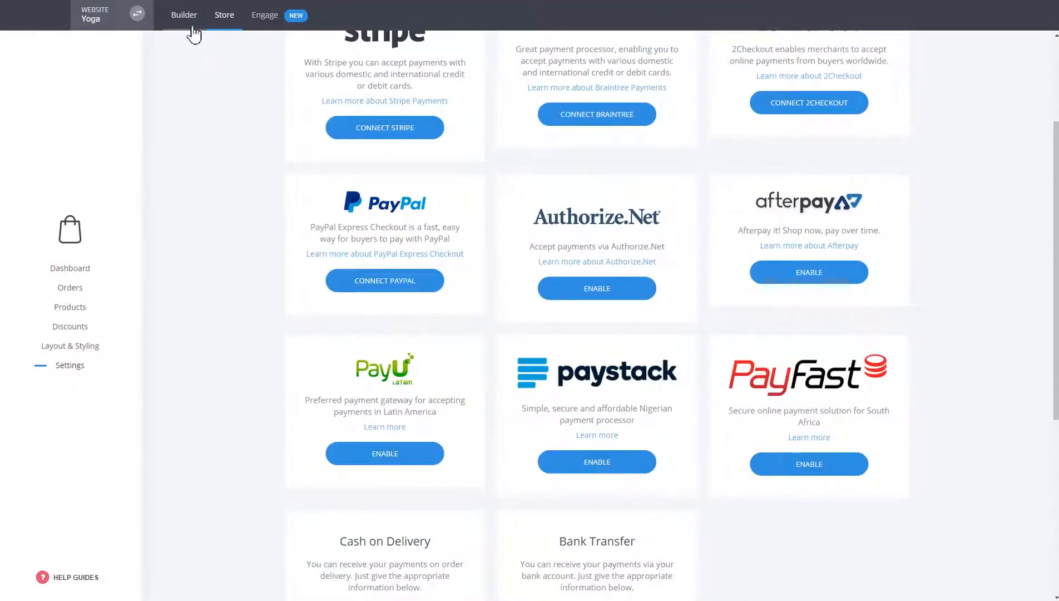
# Step: Place a Store widget below the intro text of the website's Yoga benefits section and lower its maximum number of products to show
pyautogui.click(191, 24)
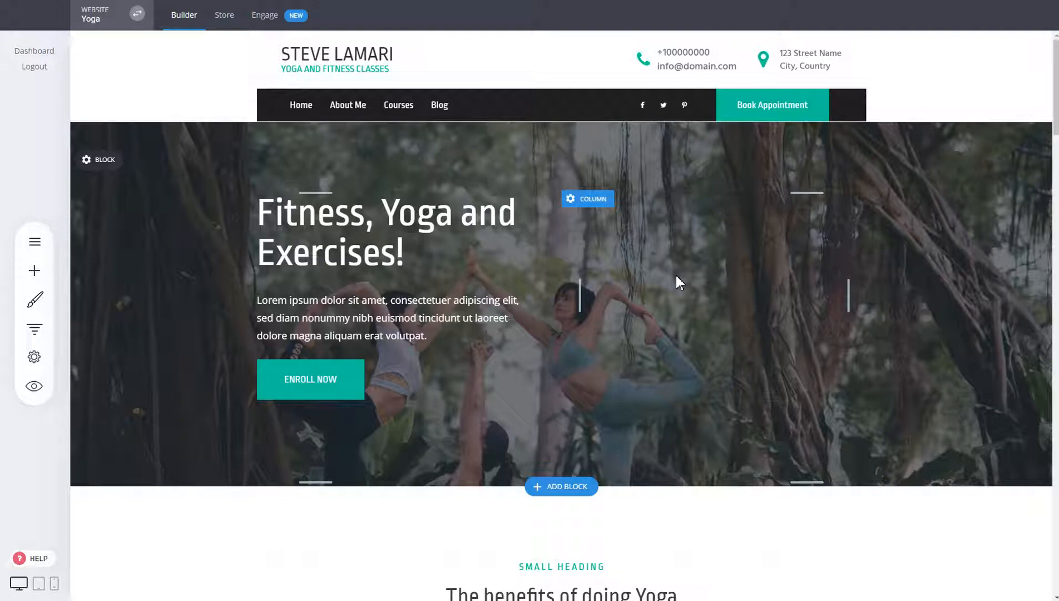
pyautogui.scroll(-4, 685, 288)
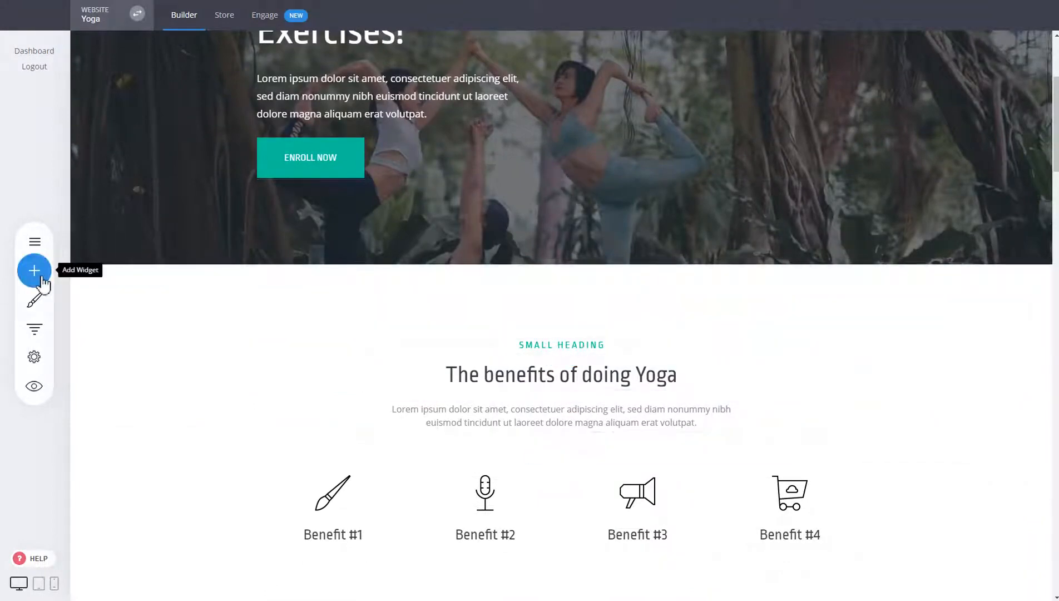
pyautogui.click(42, 279)
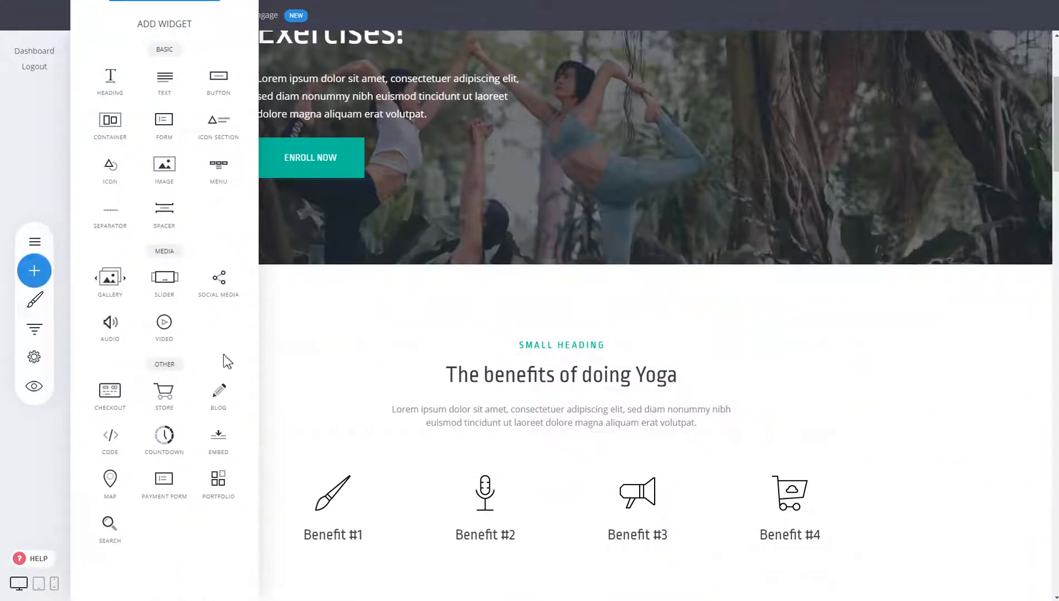
pyautogui.moveTo(166, 401); pyautogui.dragTo(631, 429)
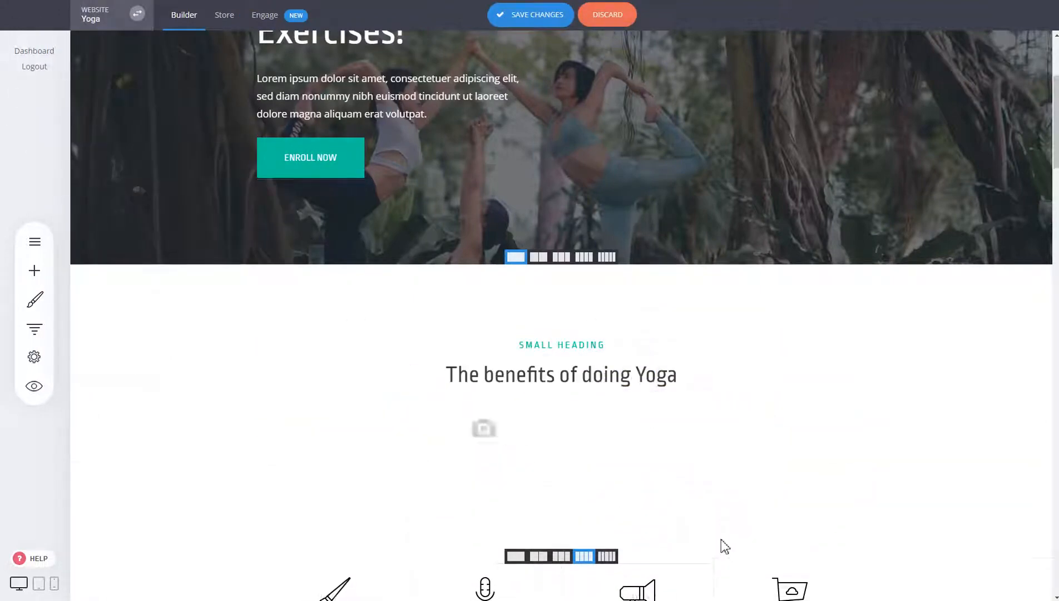
pyautogui.moveTo(114, 291); pyautogui.dragTo(149, 223)
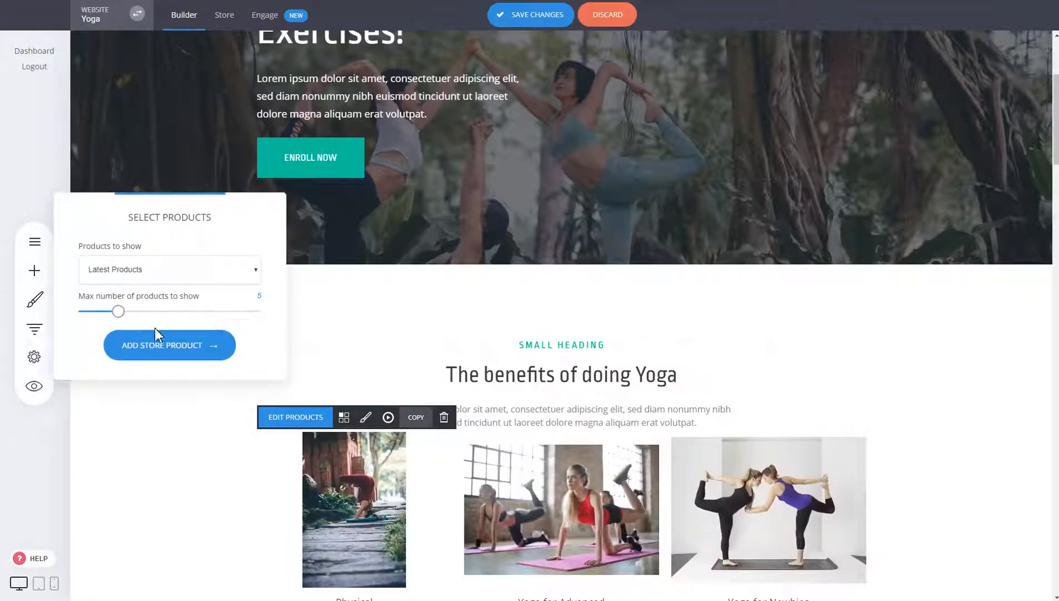
pyautogui.moveTo(118, 312); pyautogui.dragTo(99, 316)
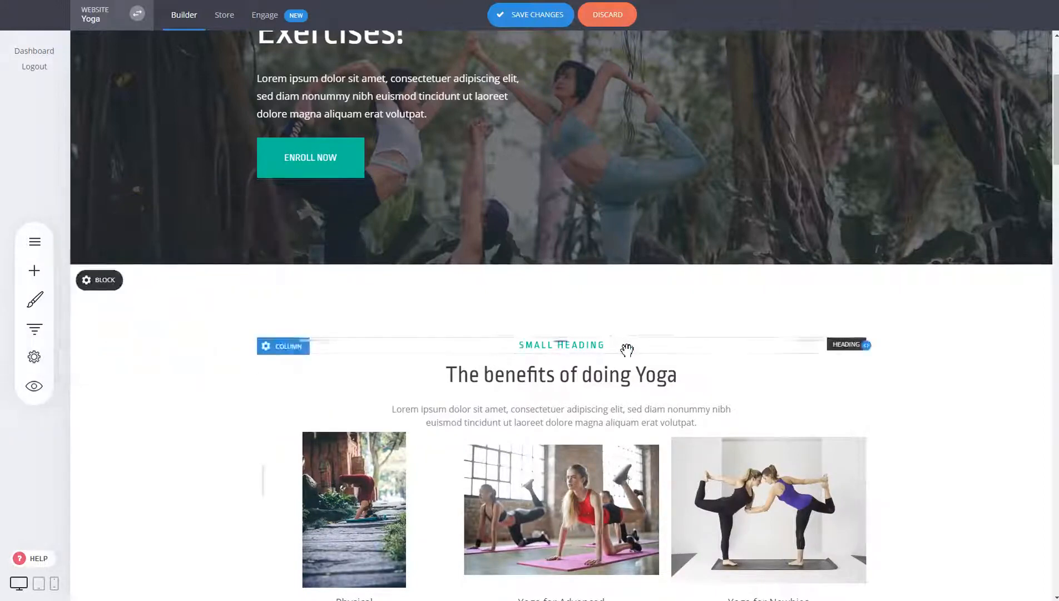
# Step: Increase the spacing above the store widget and enable its "Add to Cart" / "Buy Now" button in the store layout
pyautogui.scroll(-4, 584, 333)
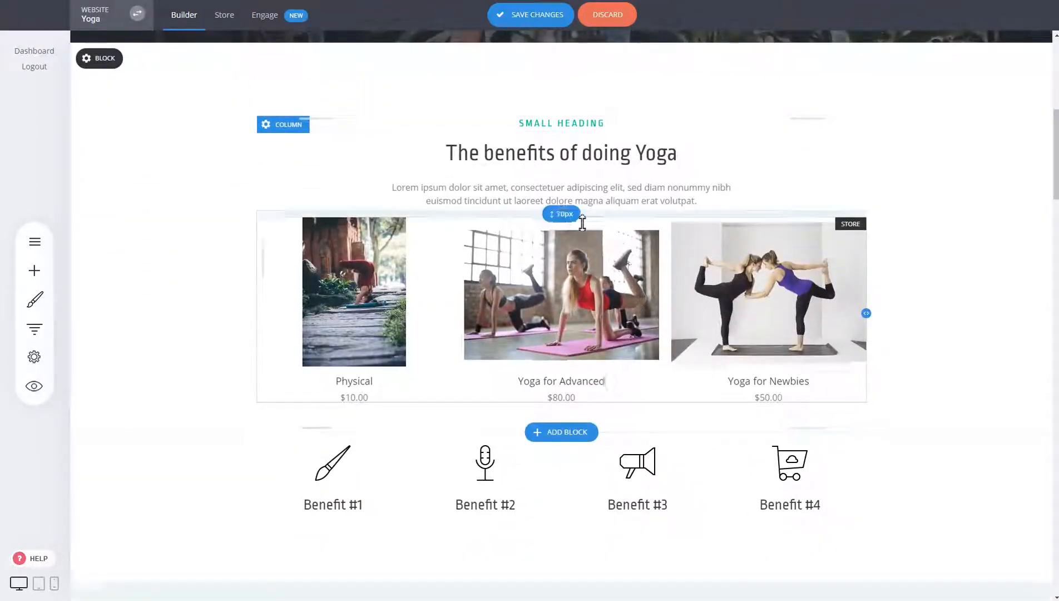
pyautogui.moveTo(582, 212); pyautogui.dragTo(581, 229)
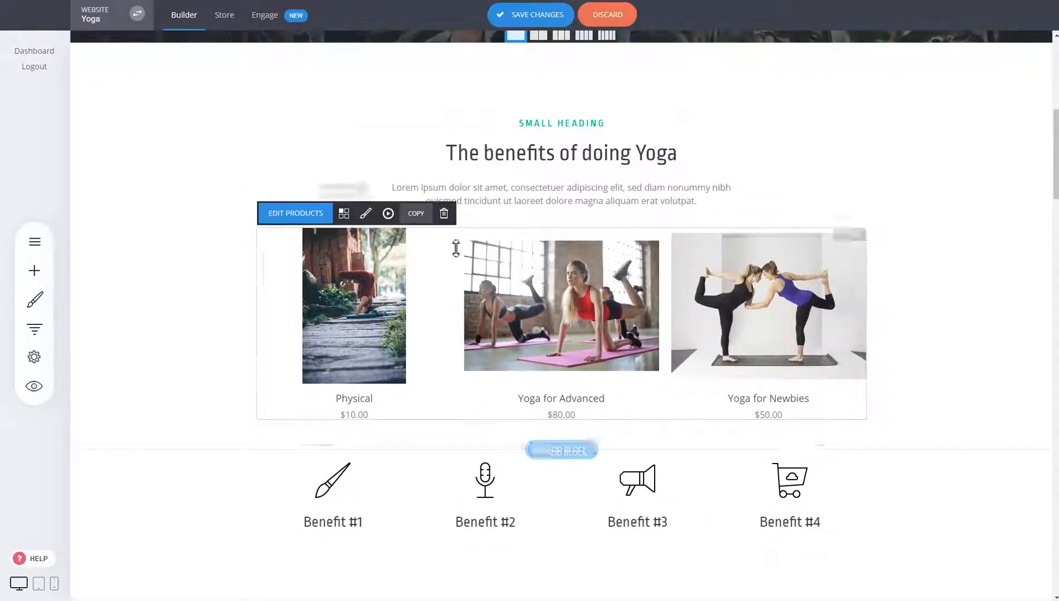
pyautogui.click(350, 214)
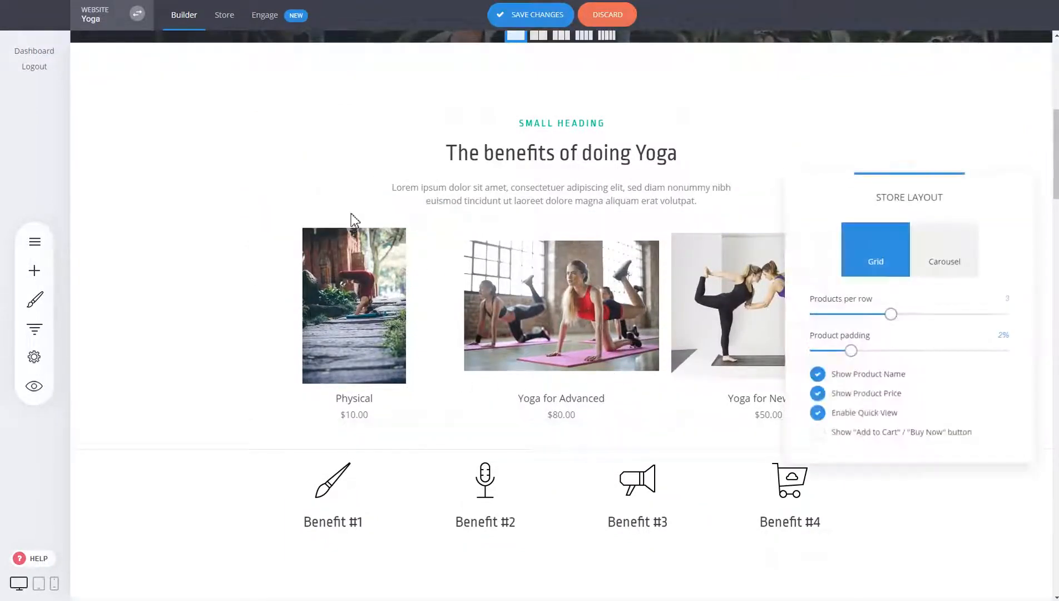
pyautogui.click(846, 433)
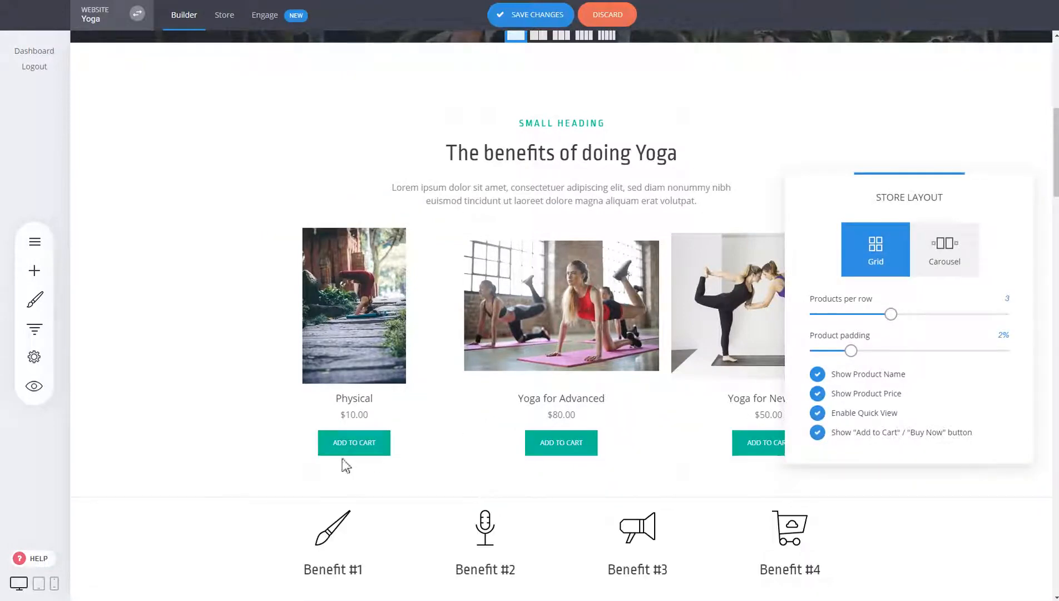
# Step: Close the store layout settings and save the changes made to the store widget
pyautogui.click(573, 454)
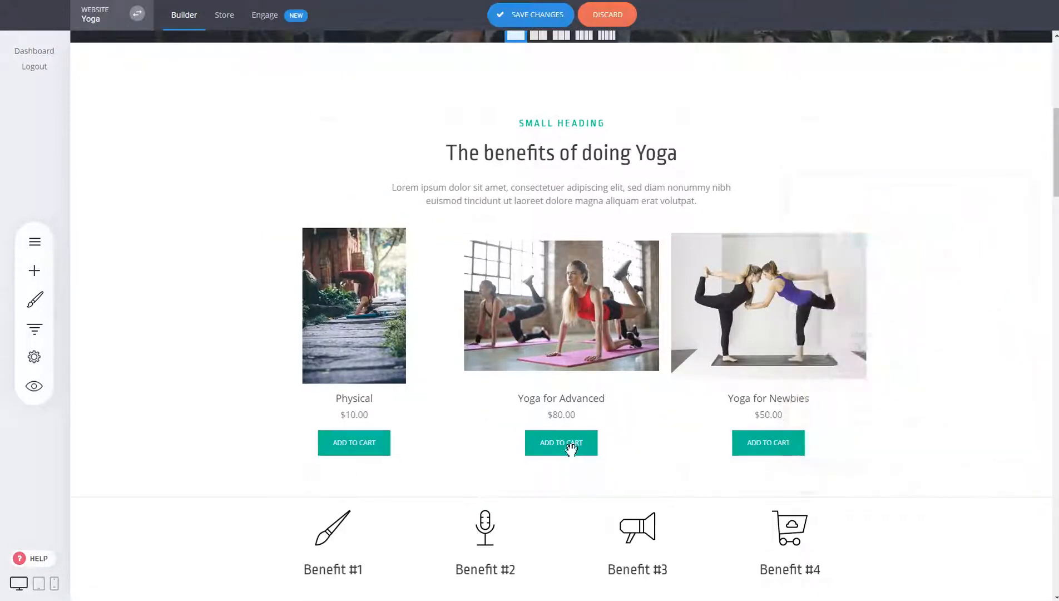
pyautogui.click(529, 19)
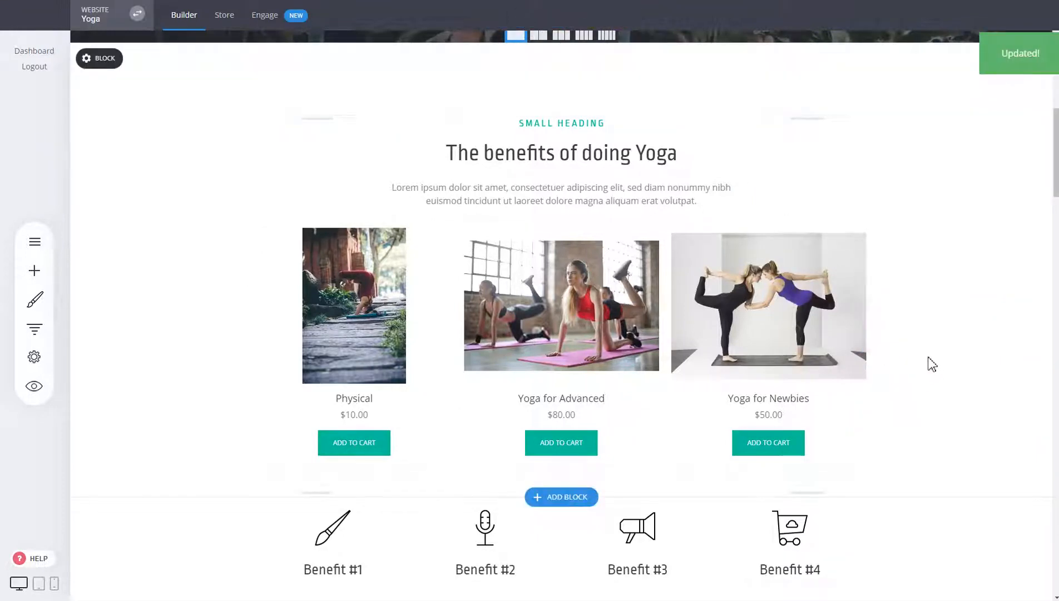
# Step: Add a Cart widget at the end of the header's navigation bar, set its color to white (FFFFFF), and save the changes
pyautogui.scroll(8, 932, 365)
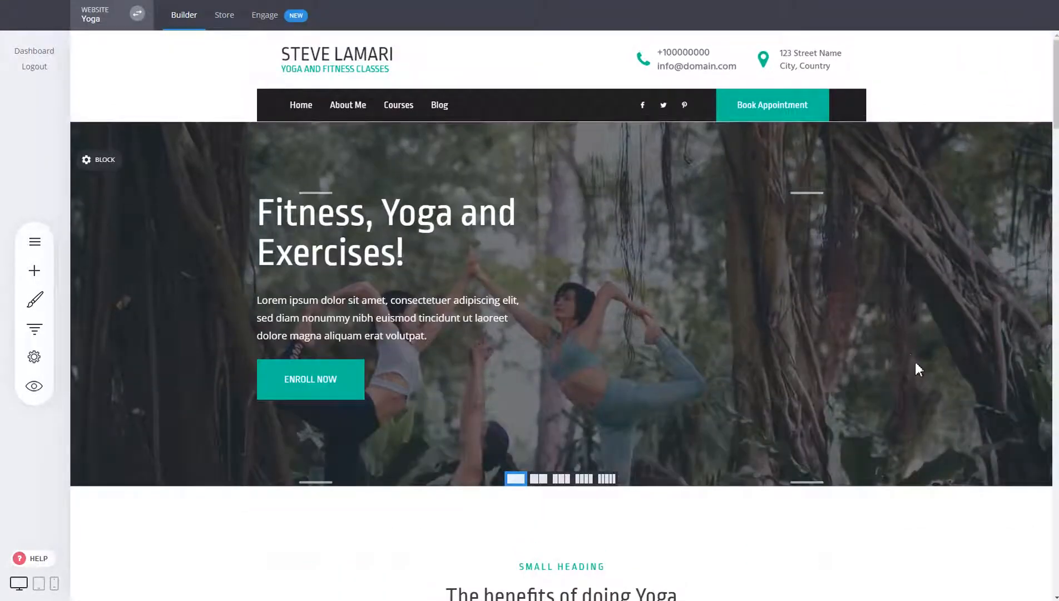
pyautogui.moveTo(842, 109)
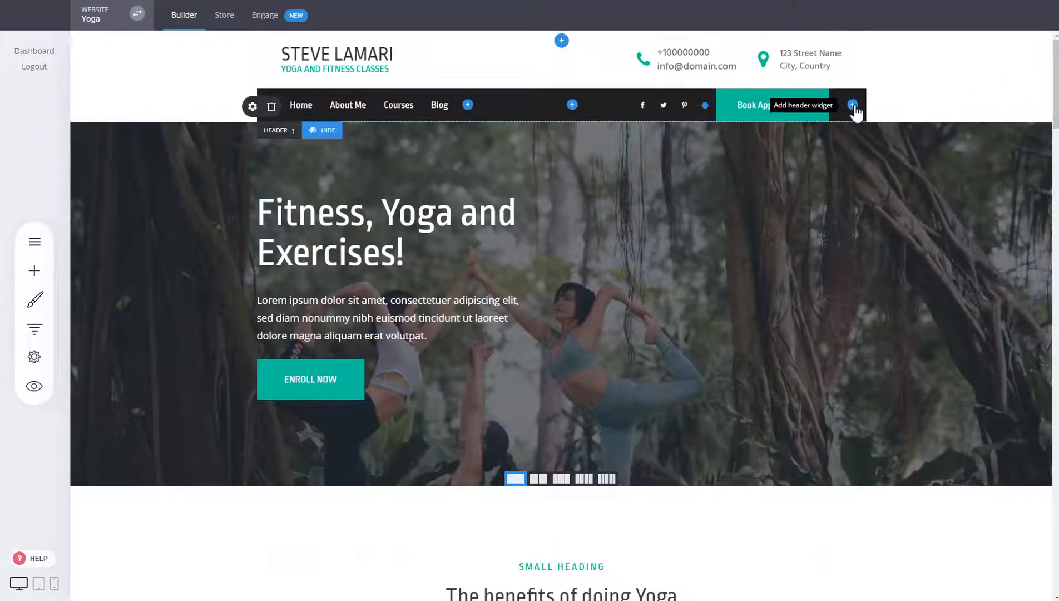
pyautogui.click(852, 105)
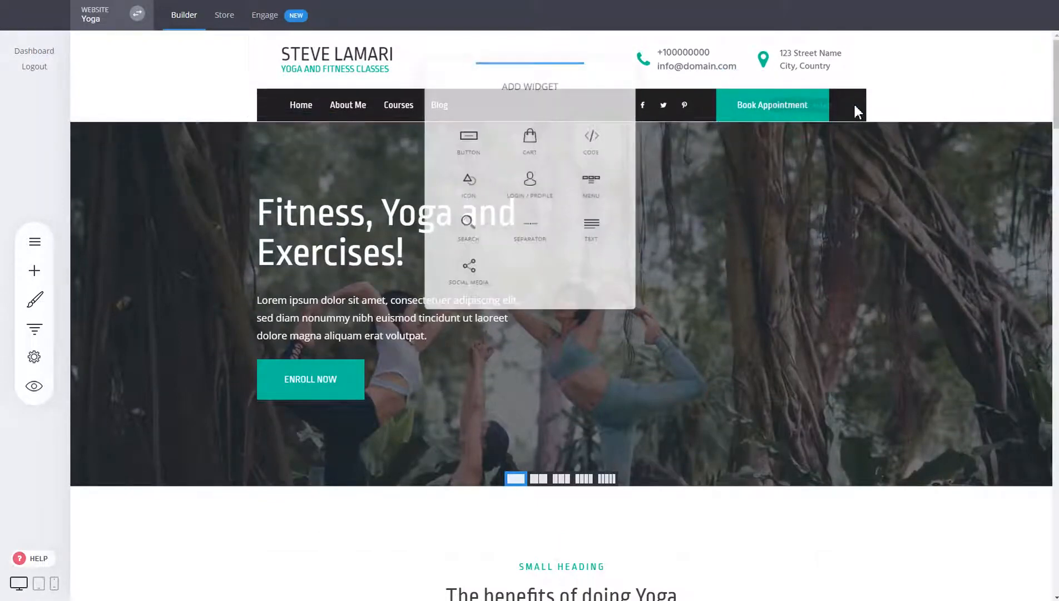
pyautogui.click(542, 154)
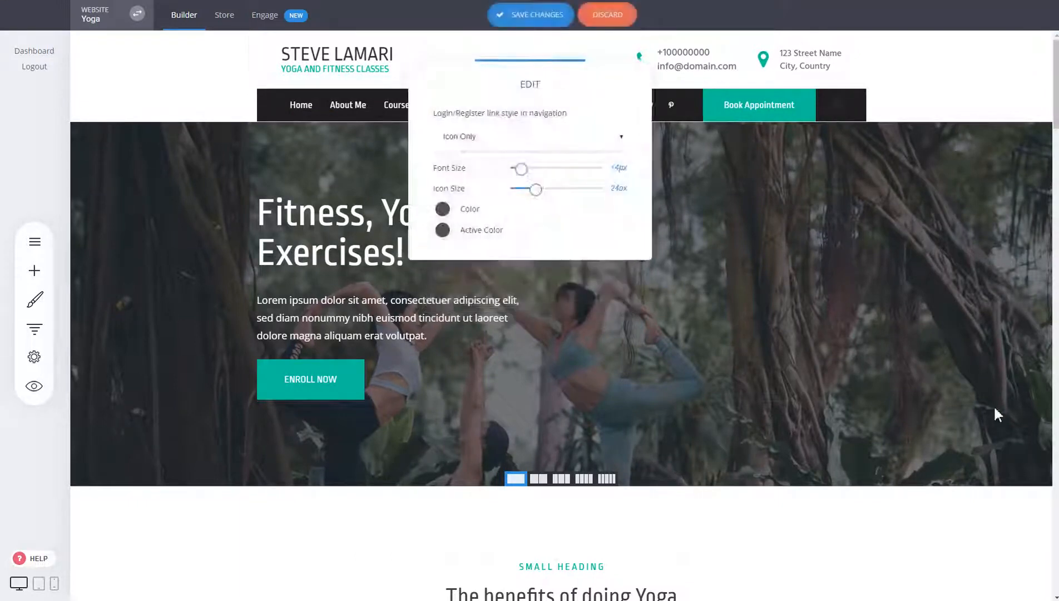
pyautogui.click(443, 209)
pyautogui.click(573, 410)
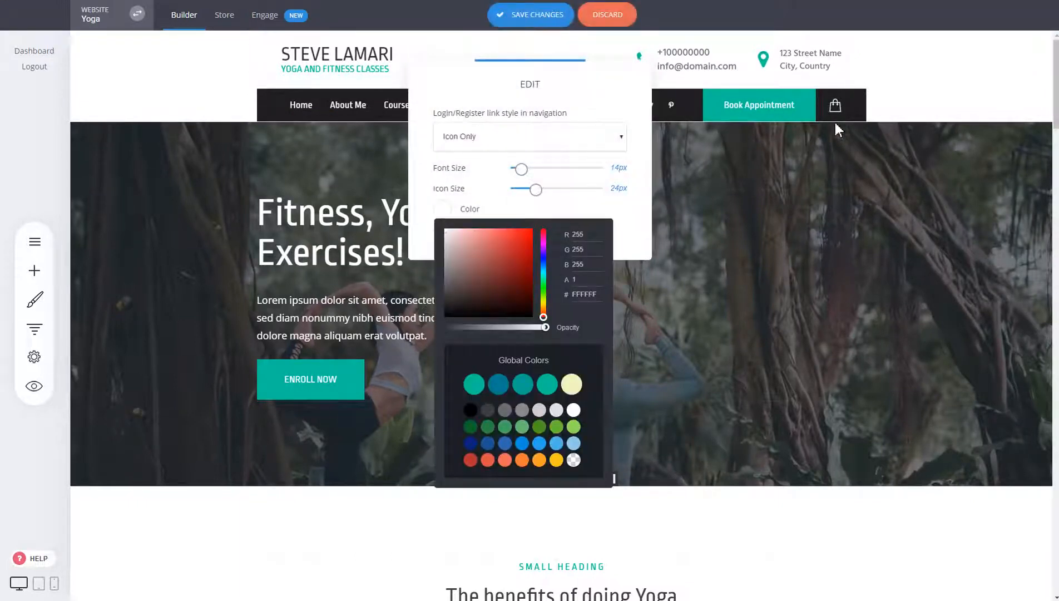
pyautogui.click(918, 162)
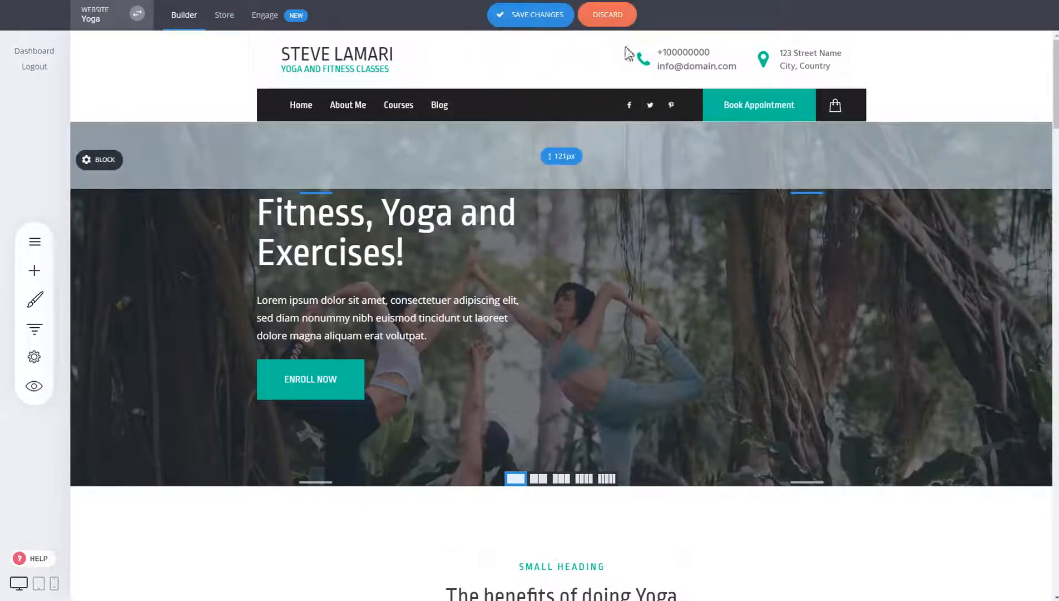
pyautogui.click(560, 16)
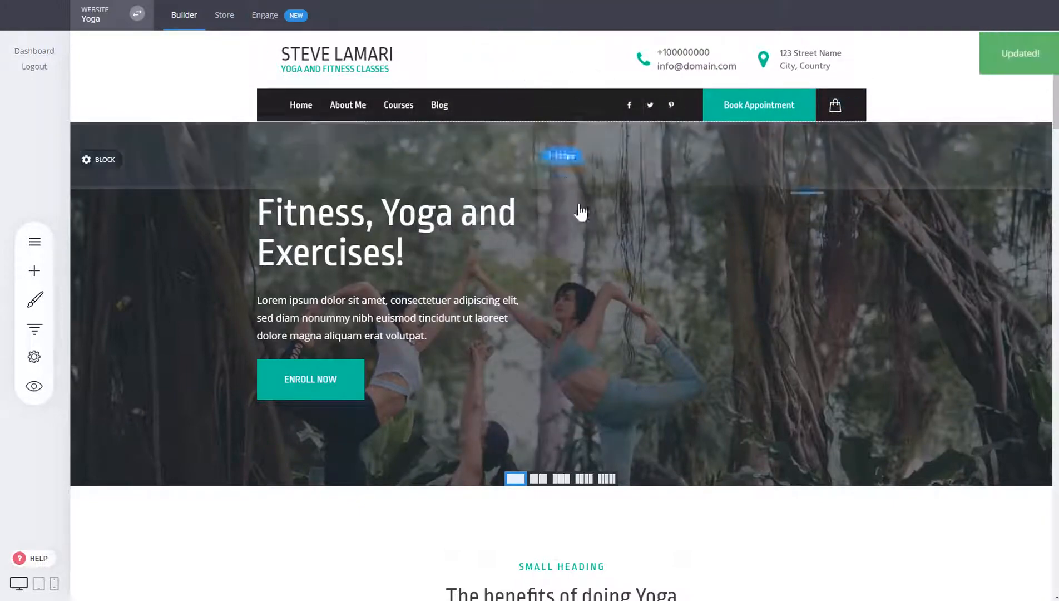
# Step: Preview the website, open the Physical product from the Yoga benefits section, and add it to the cart
pyautogui.scroll(-5, 578, 211)
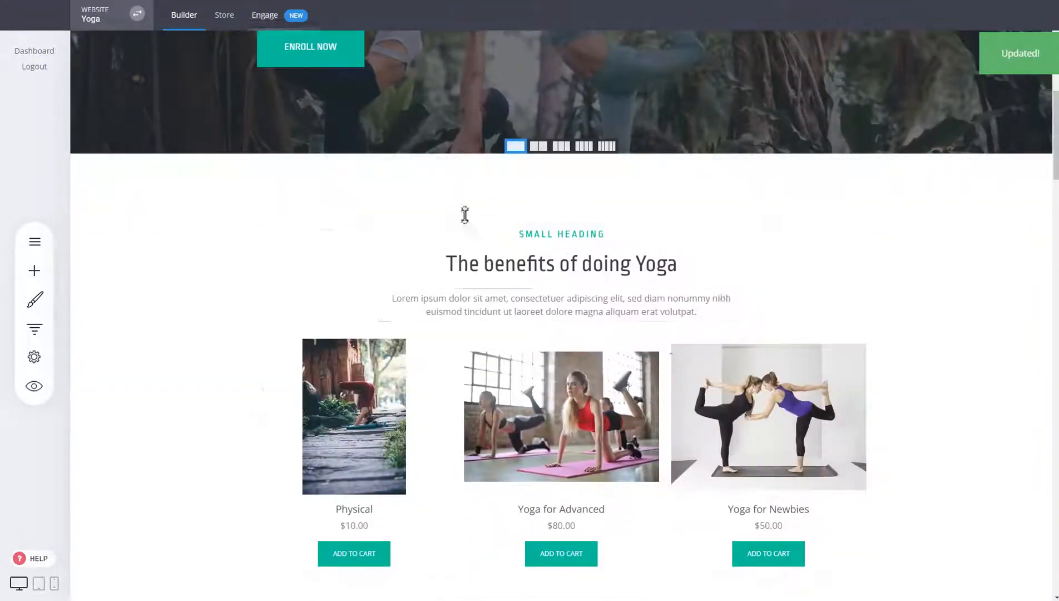
pyautogui.click(34, 386)
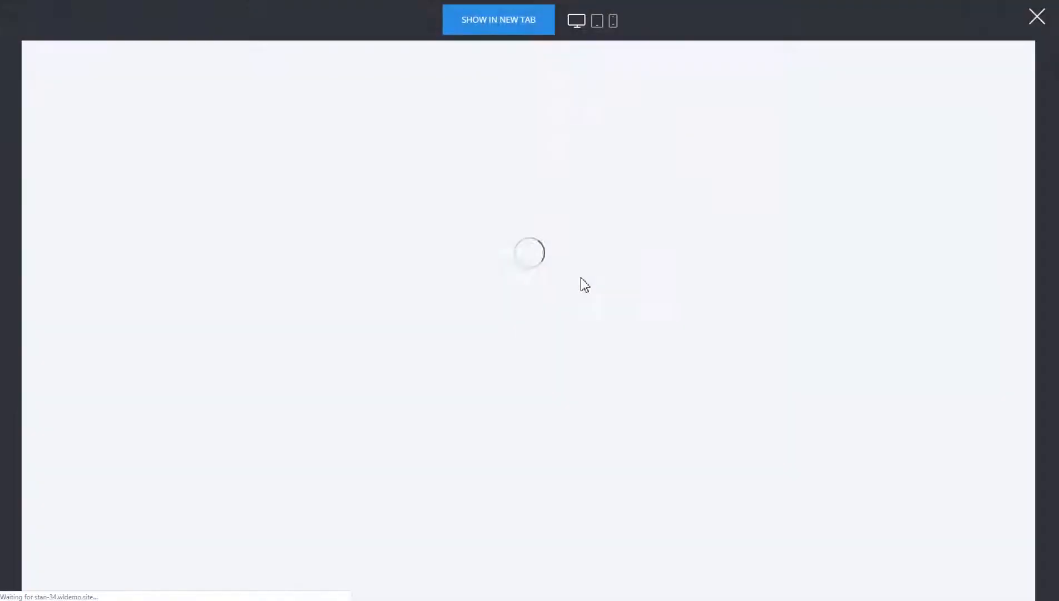
pyautogui.scroll(-5, 813, 333)
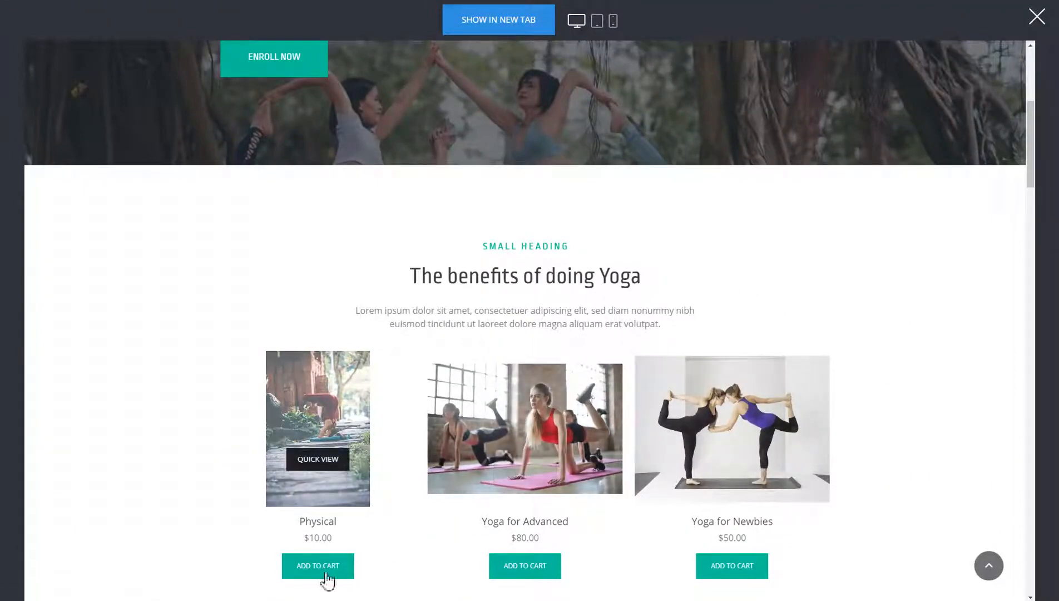
pyautogui.click(338, 386)
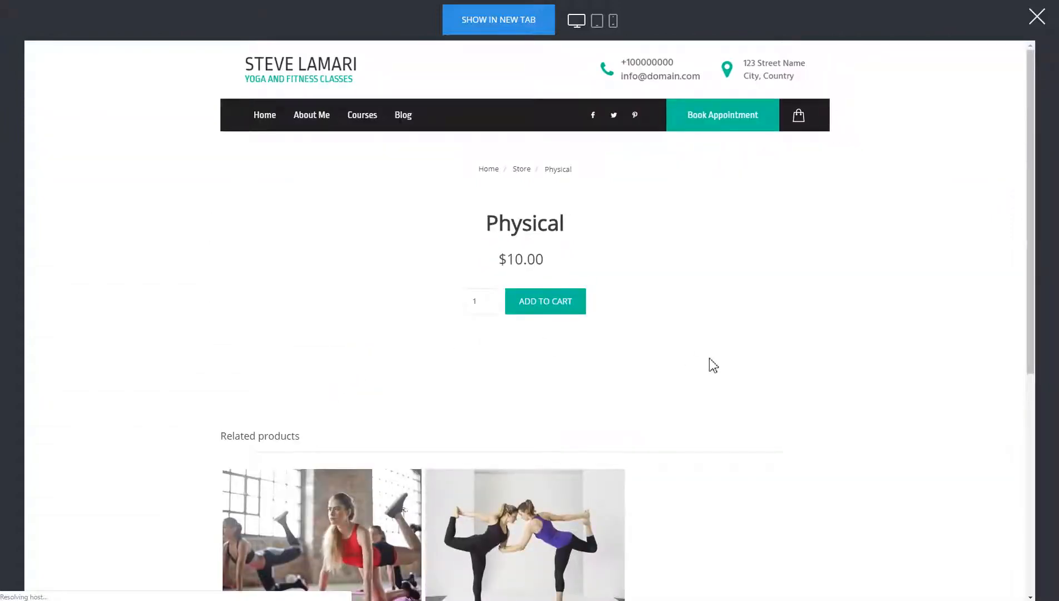
pyautogui.scroll(-8, 779, 364)
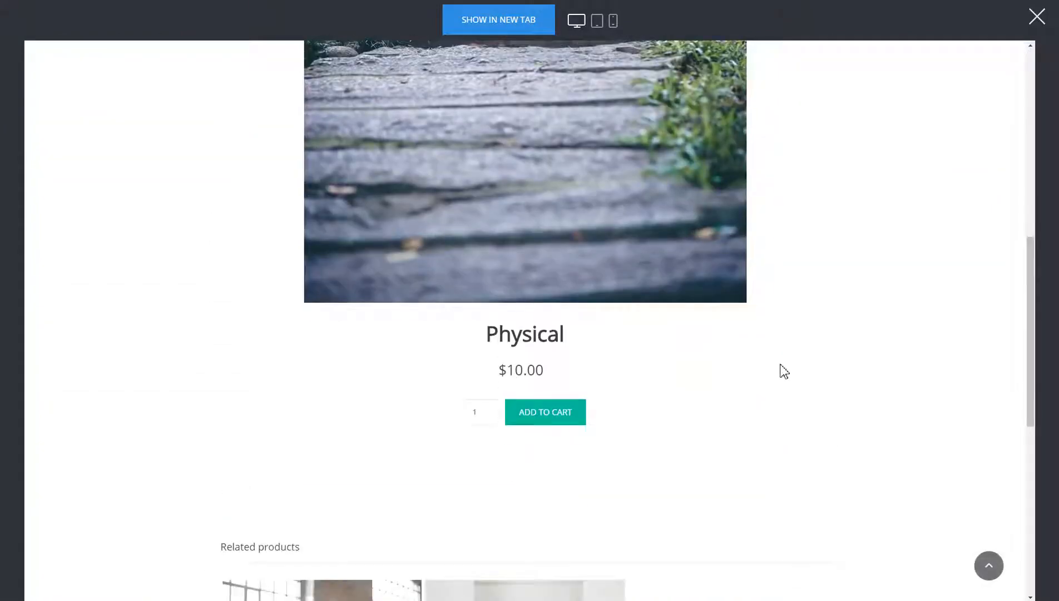
pyautogui.click(578, 420)
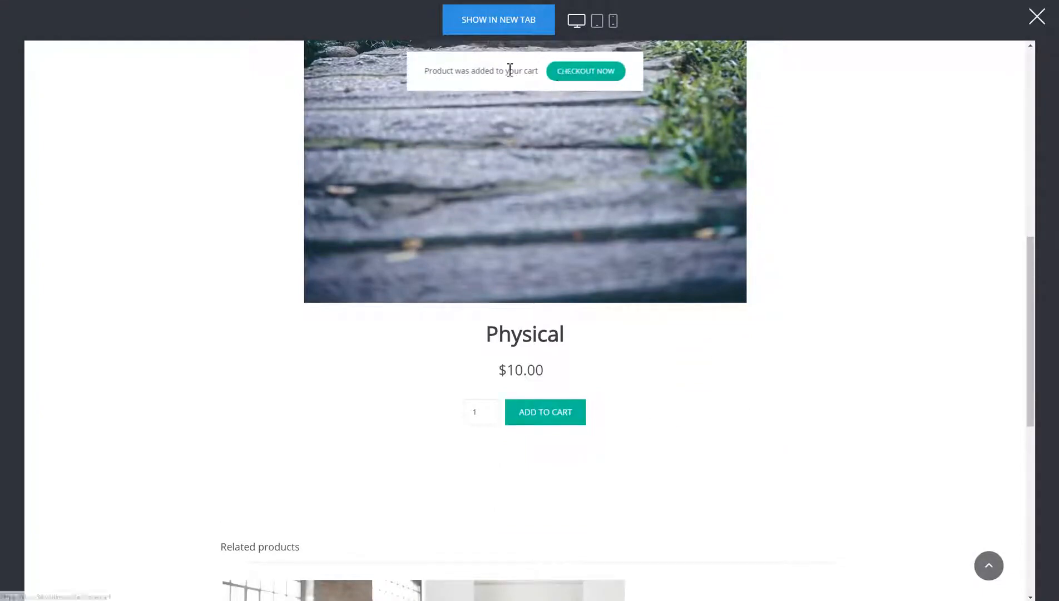
# Step: Open the shopping cart from the previewed site's header, proceed to checkout, and close the preview
pyautogui.scroll(8, 783, 407)
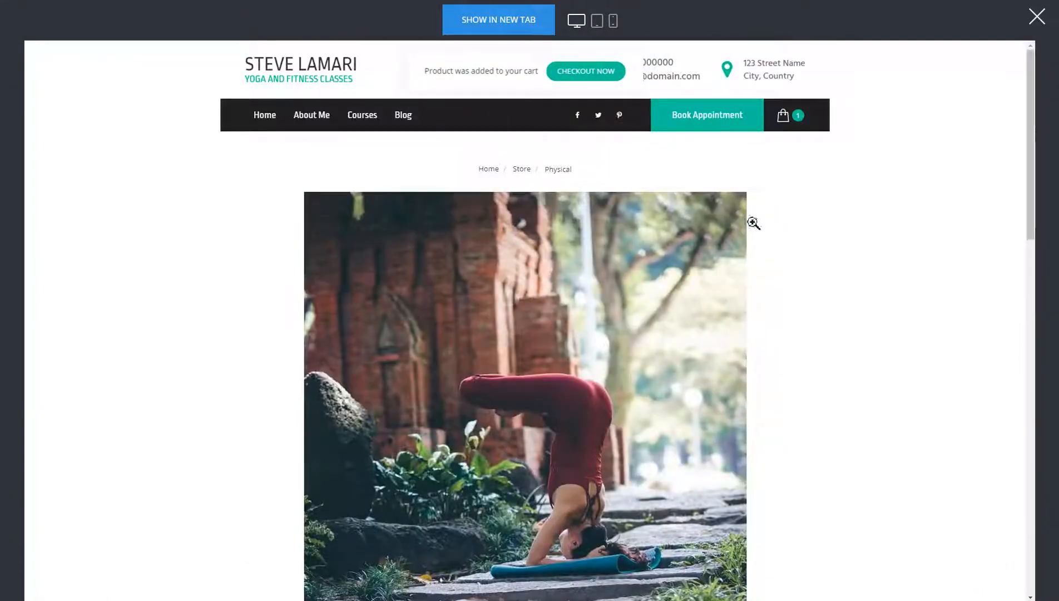
pyautogui.click(788, 127)
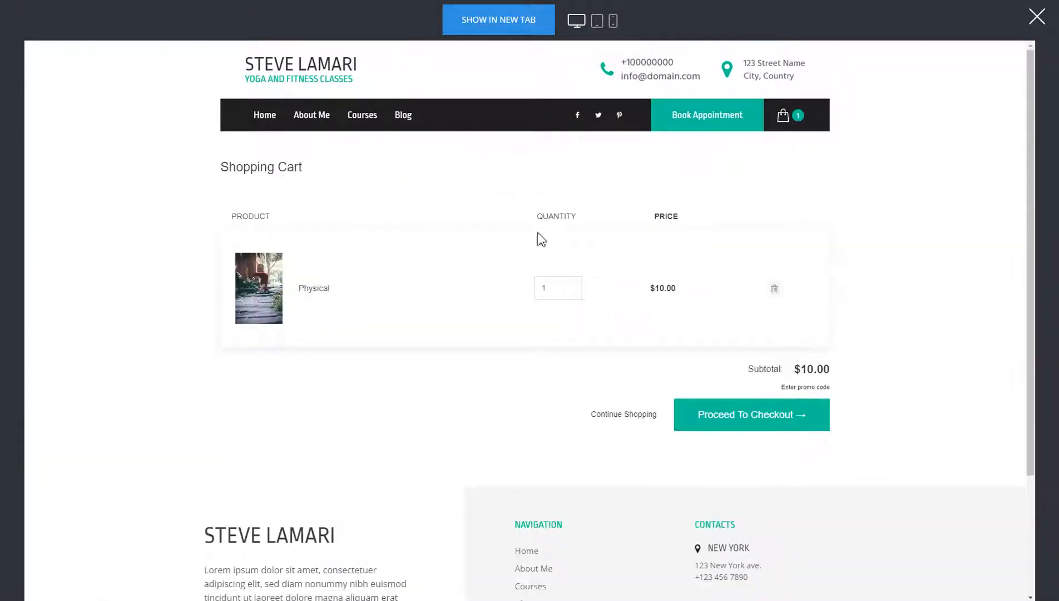
pyautogui.click(777, 421)
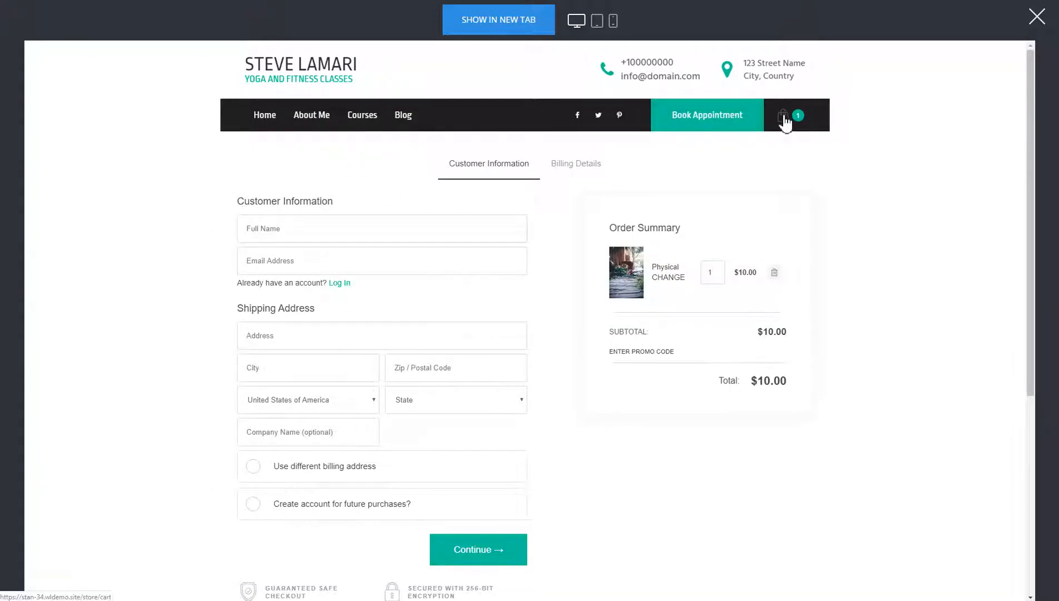
pyautogui.click(1036, 16)
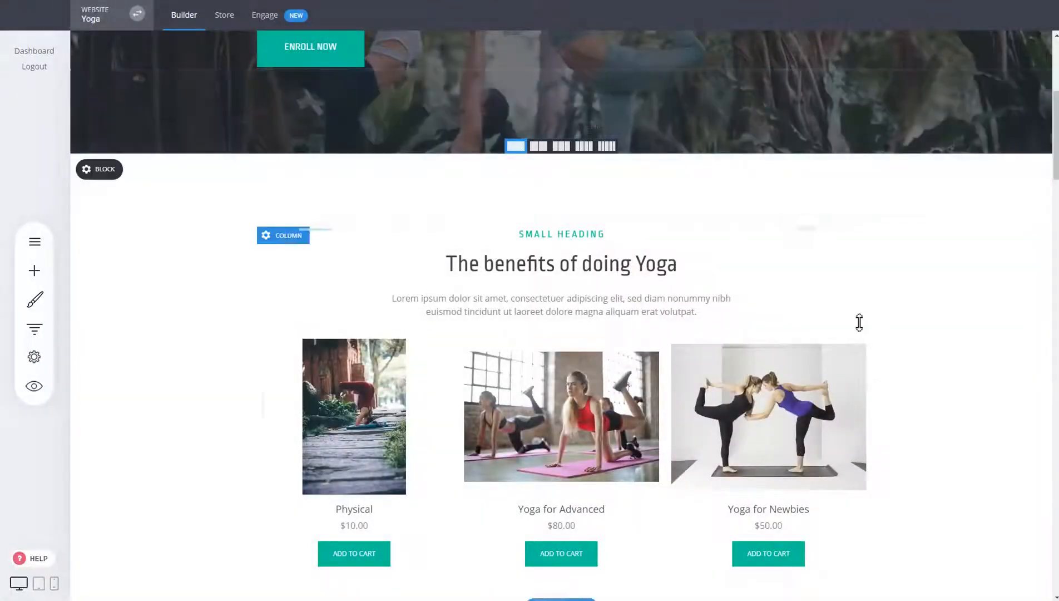
# Step: Link the Buy Now button in the section below the four benefits to the store product Yoga for Advanced
pyautogui.scroll(-2, 883, 329)
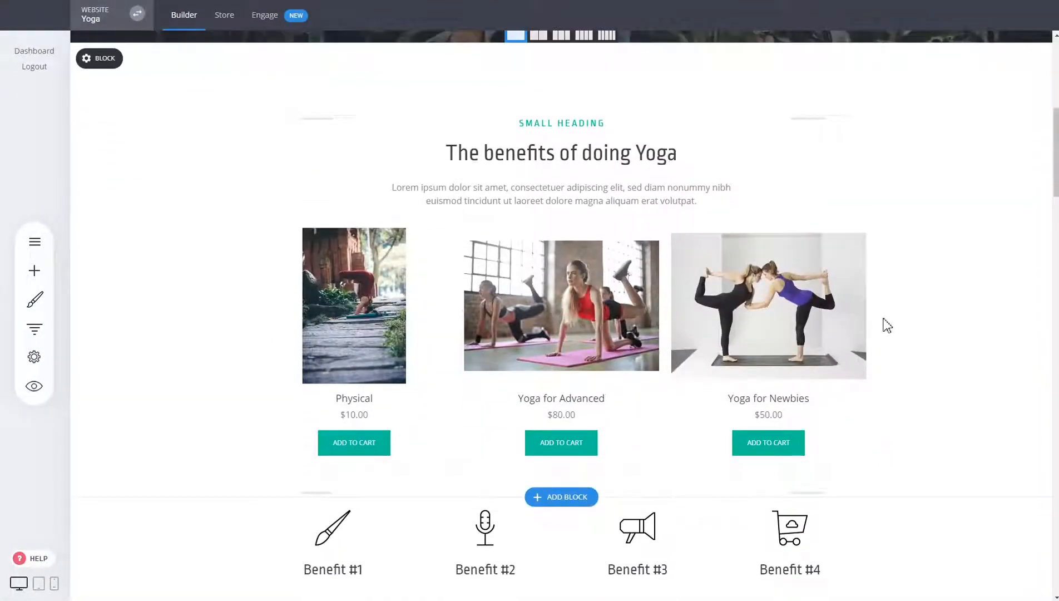
pyautogui.scroll(-4, 887, 325)
pyautogui.scroll(5, 889, 324)
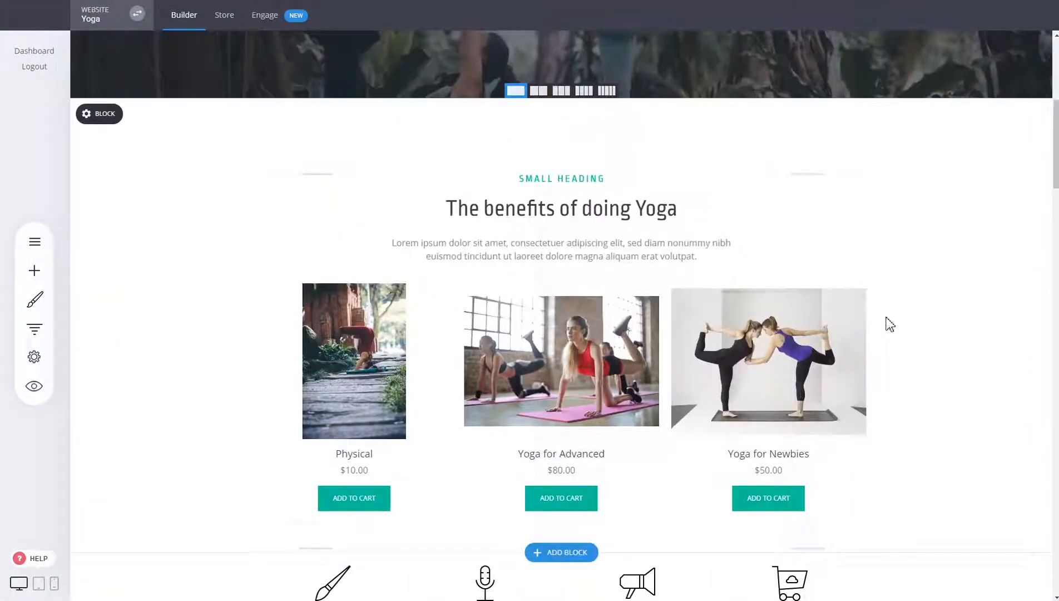
pyautogui.scroll(-4, 887, 319)
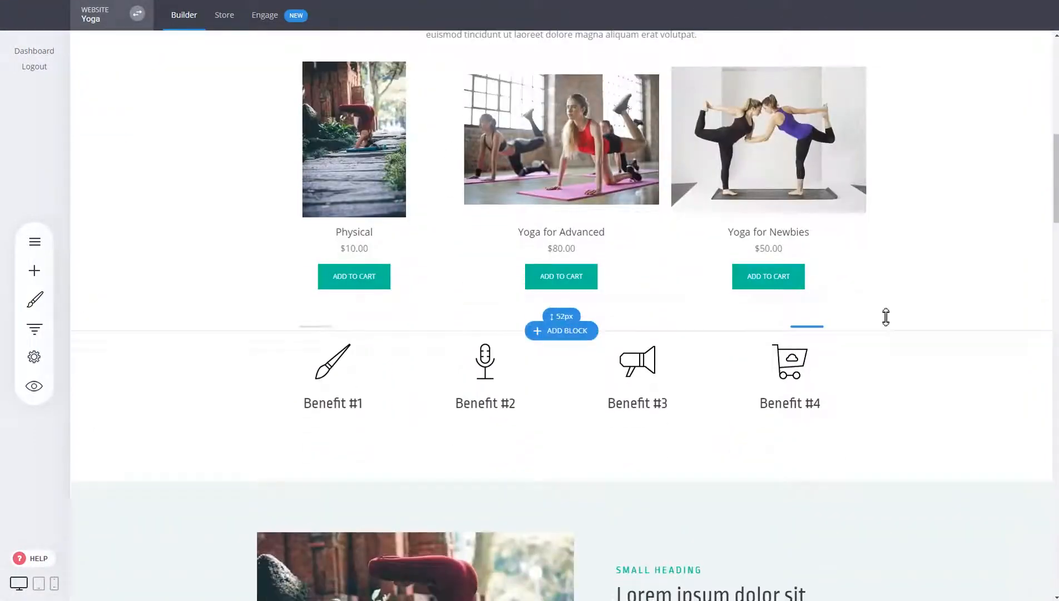
pyautogui.scroll(-5, 886, 314)
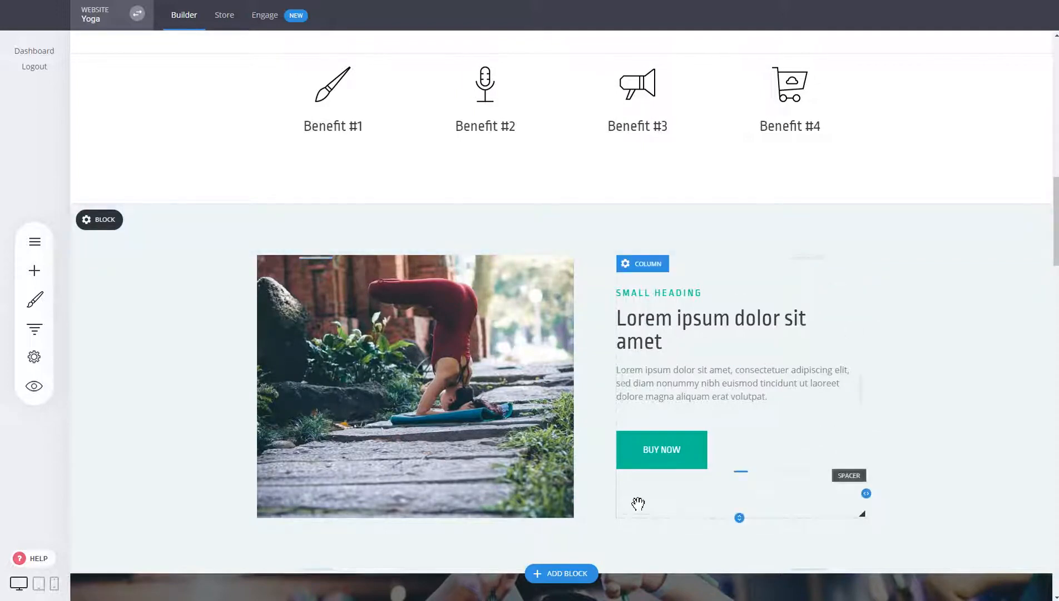
pyautogui.click(682, 455)
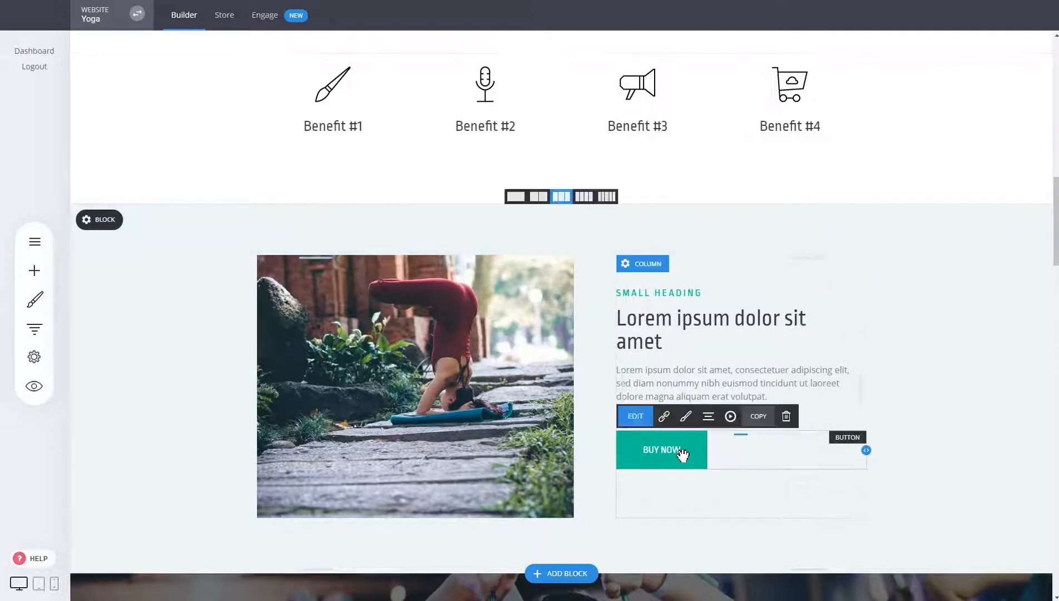
pyautogui.click(664, 418)
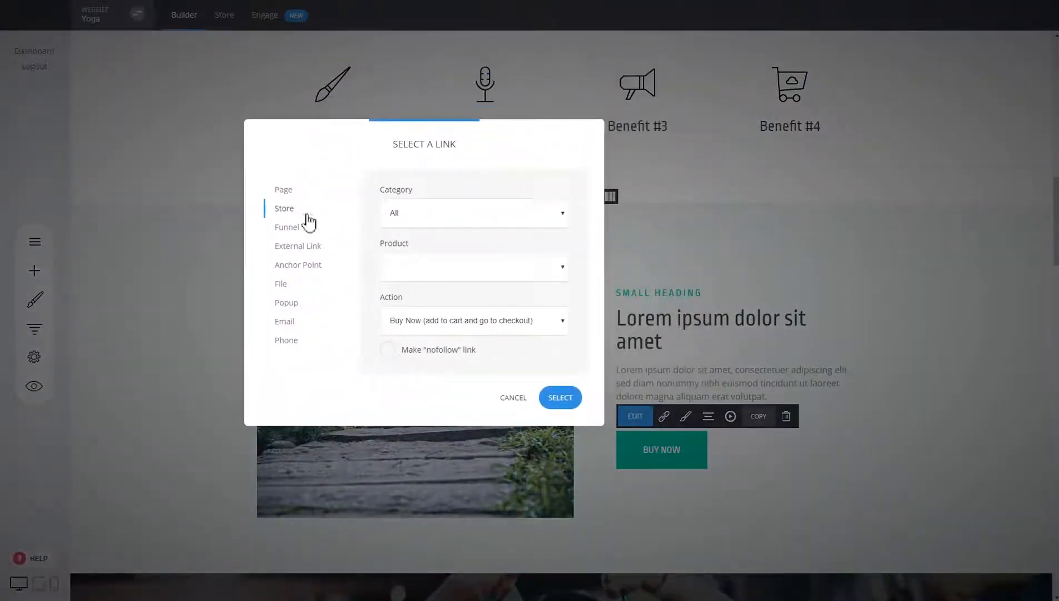
pyautogui.click(283, 190)
pyautogui.click(284, 210)
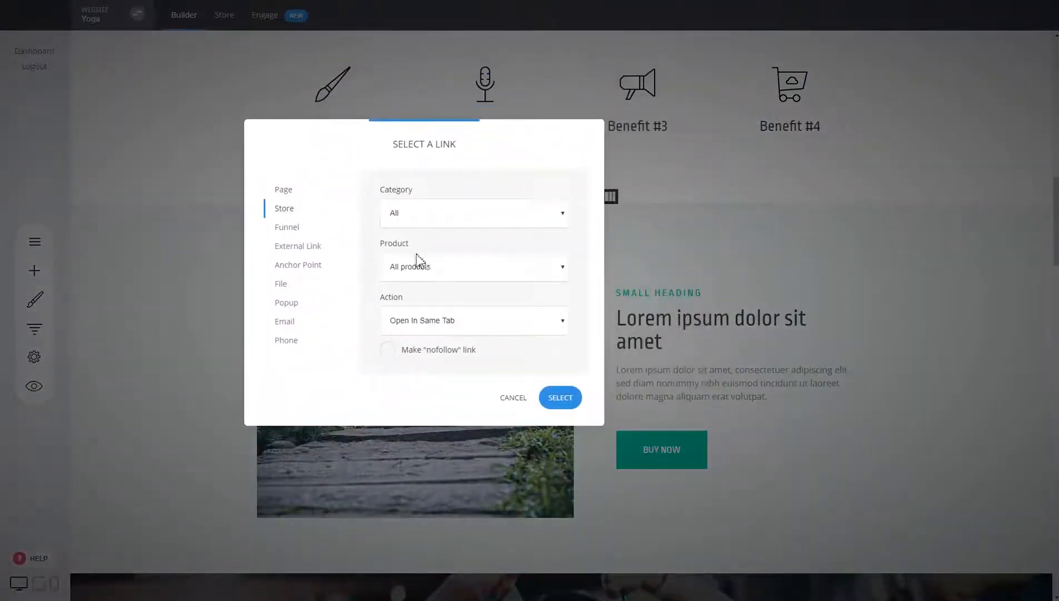
pyautogui.click(438, 272)
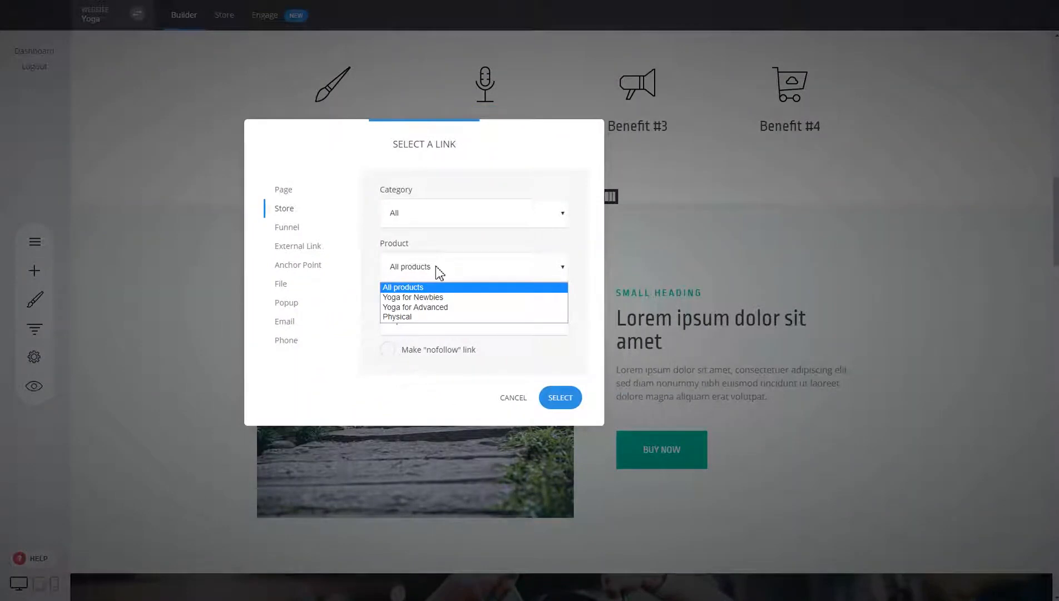
pyautogui.click(421, 308)
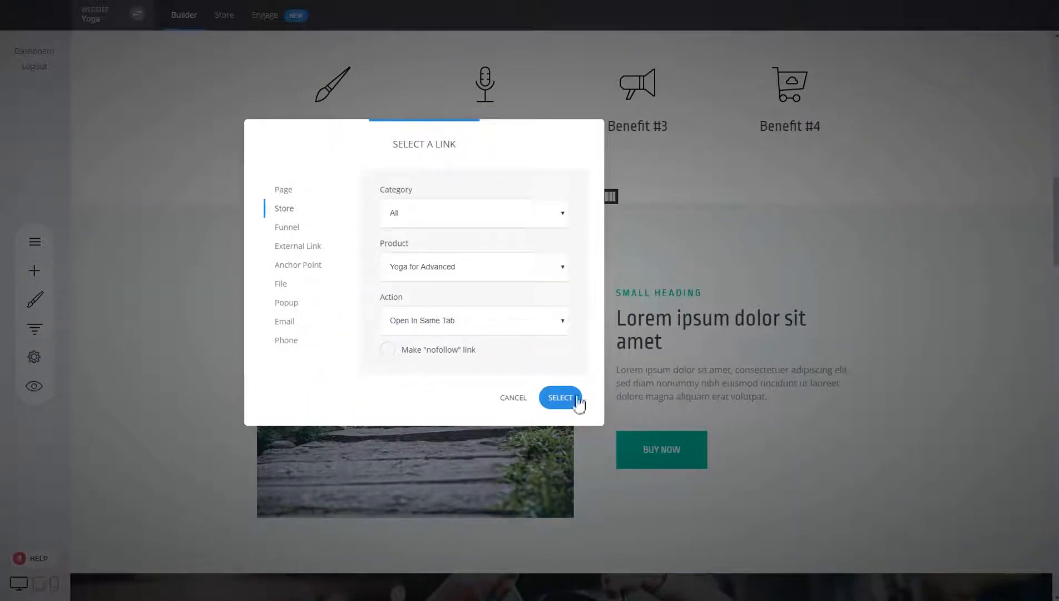
# Step: Set the button link's action to "Buy Now (add to cart and go to checkout)", apply the link, and save the changes
pyautogui.click(482, 329)
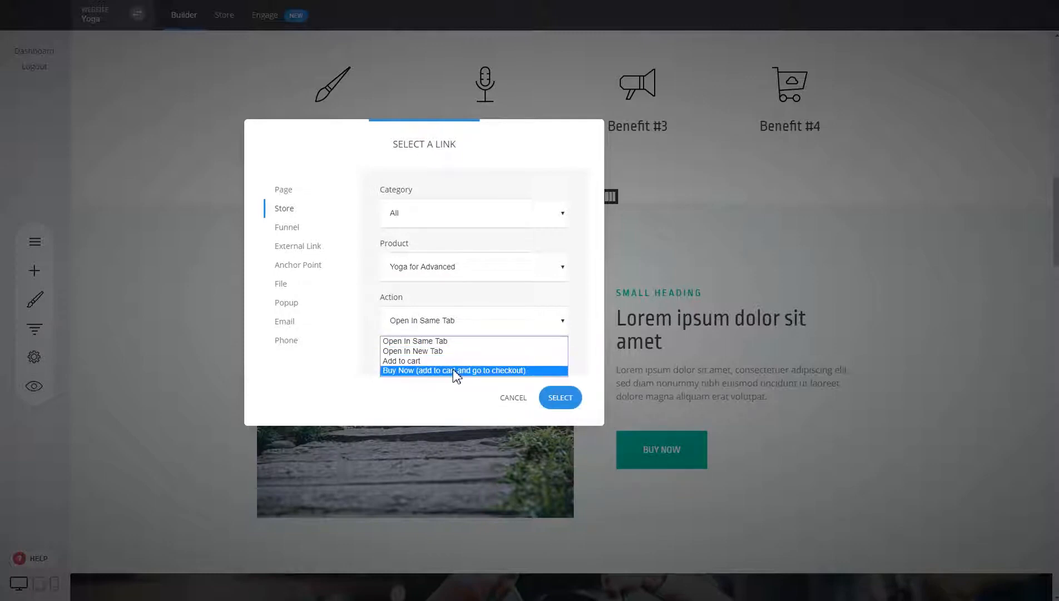
pyautogui.click(435, 371)
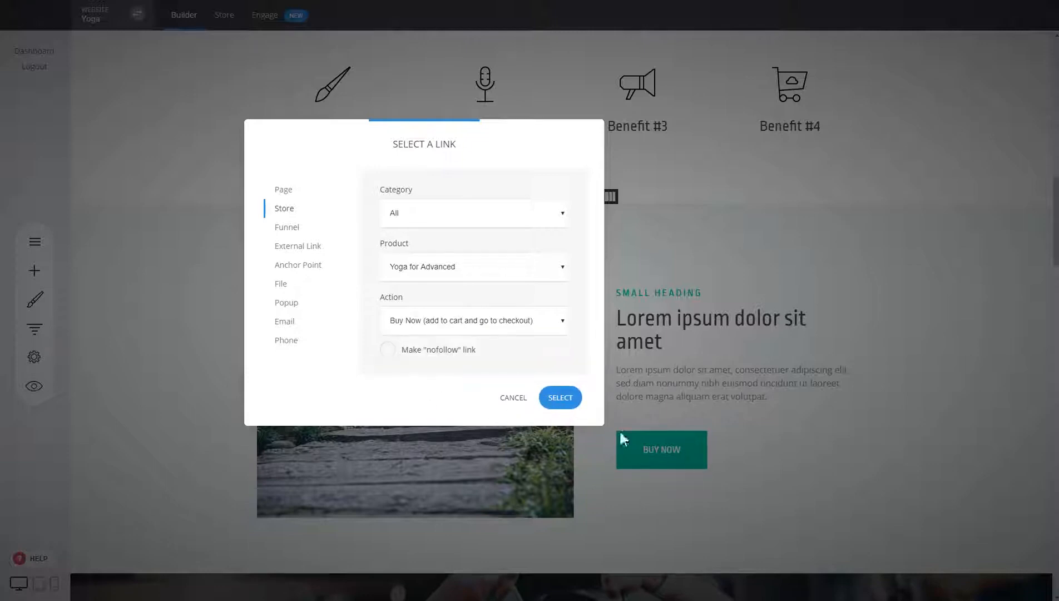
pyautogui.click(548, 402)
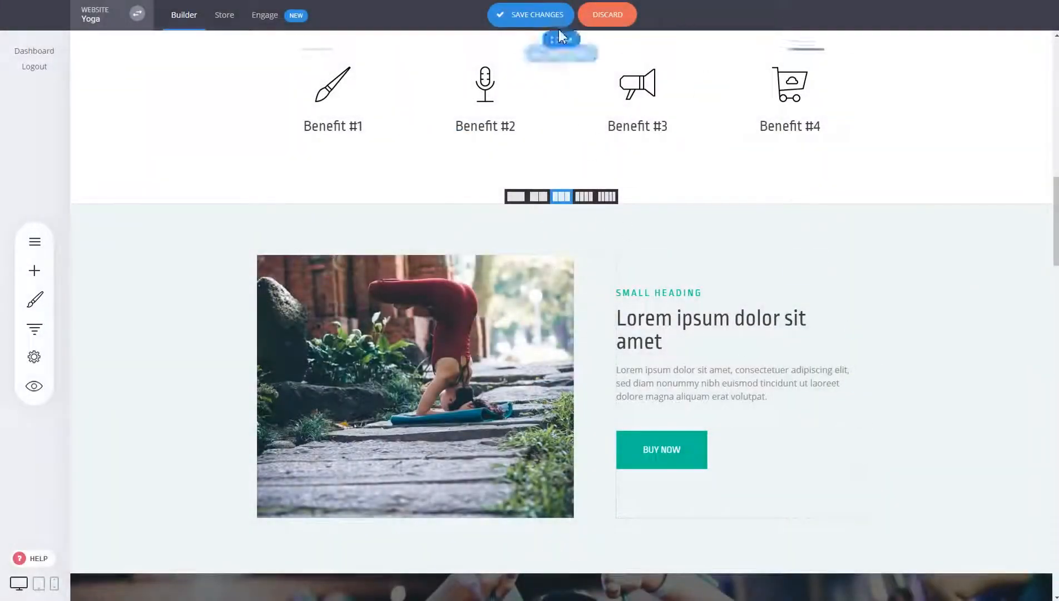
pyautogui.click(556, 20)
# Step: Preview the website and test the Buy Now button in the section below the benefits
pyautogui.click(33, 389)
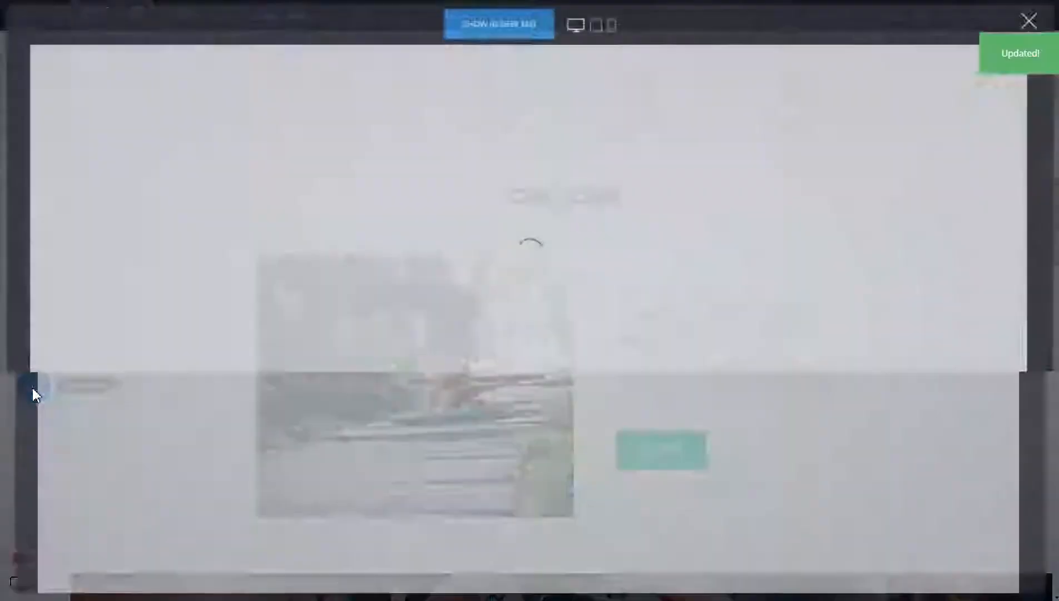
pyautogui.scroll(-10, 712, 334)
pyautogui.scroll(-10, 713, 334)
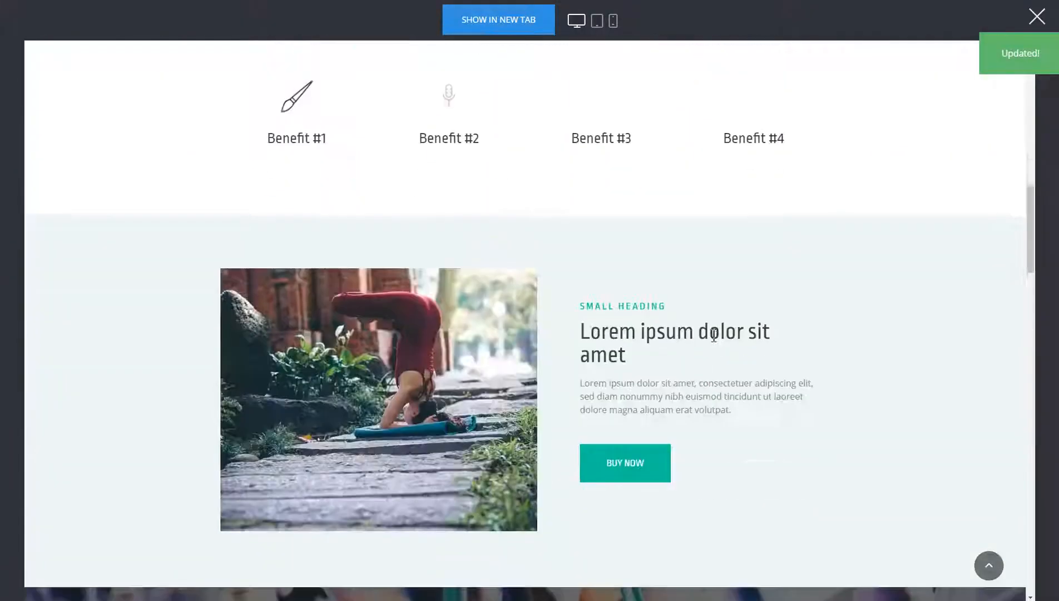
pyautogui.scroll(4, 808, 347)
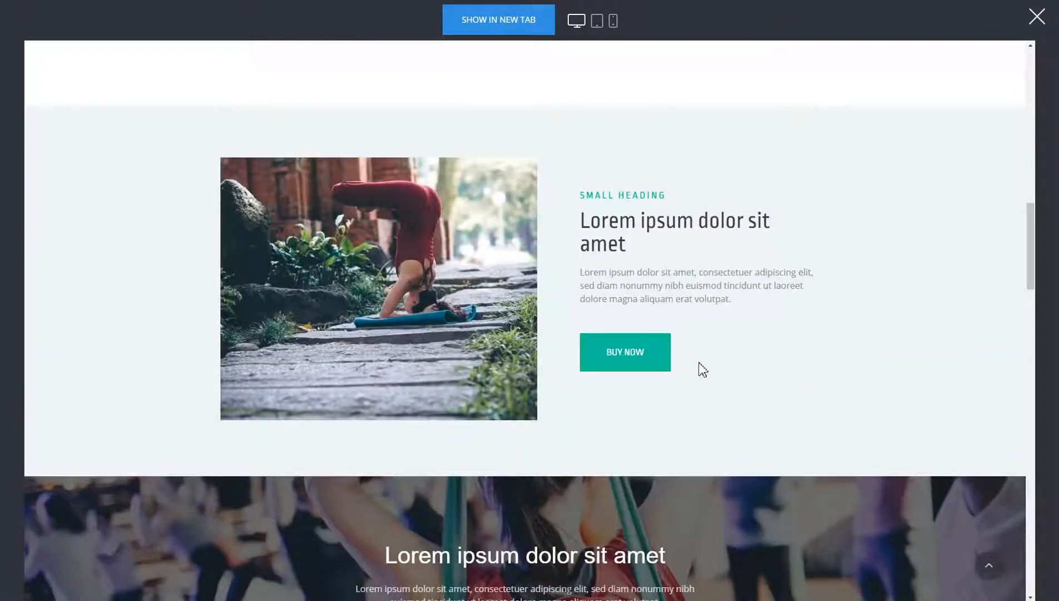
pyautogui.click(655, 363)
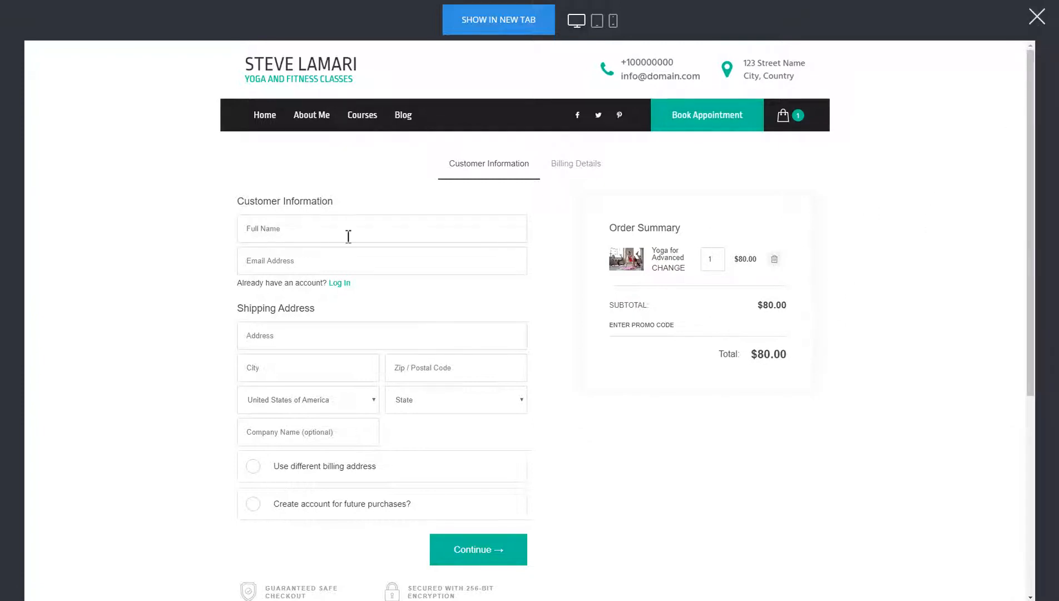
# Step: Leave the preview, add a Store item linked to all products and opening in the same tab to the header menu, and save
pyautogui.click(1038, 22)
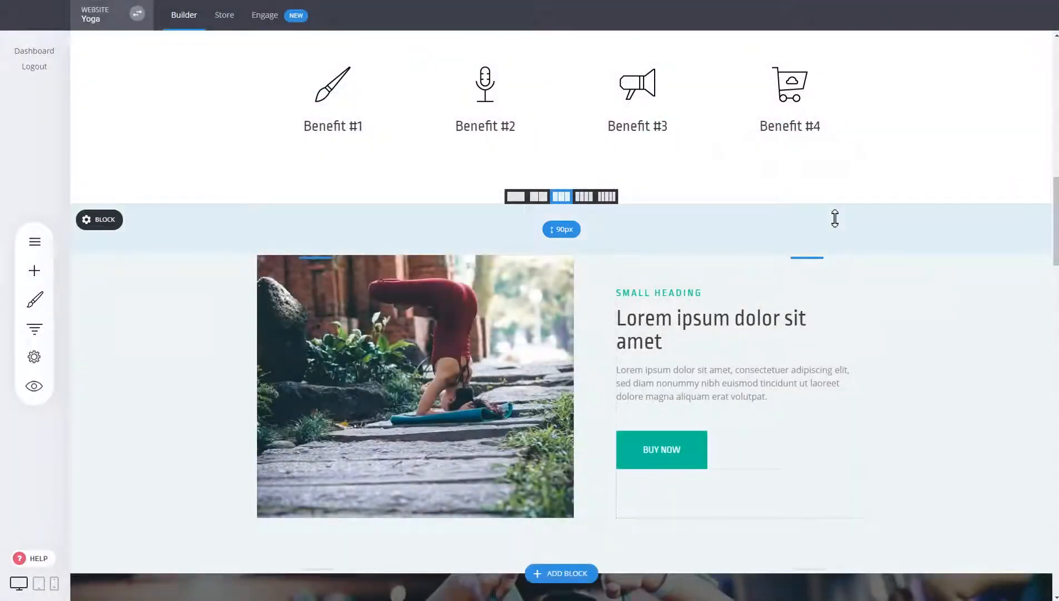
pyautogui.scroll(15, 859, 247)
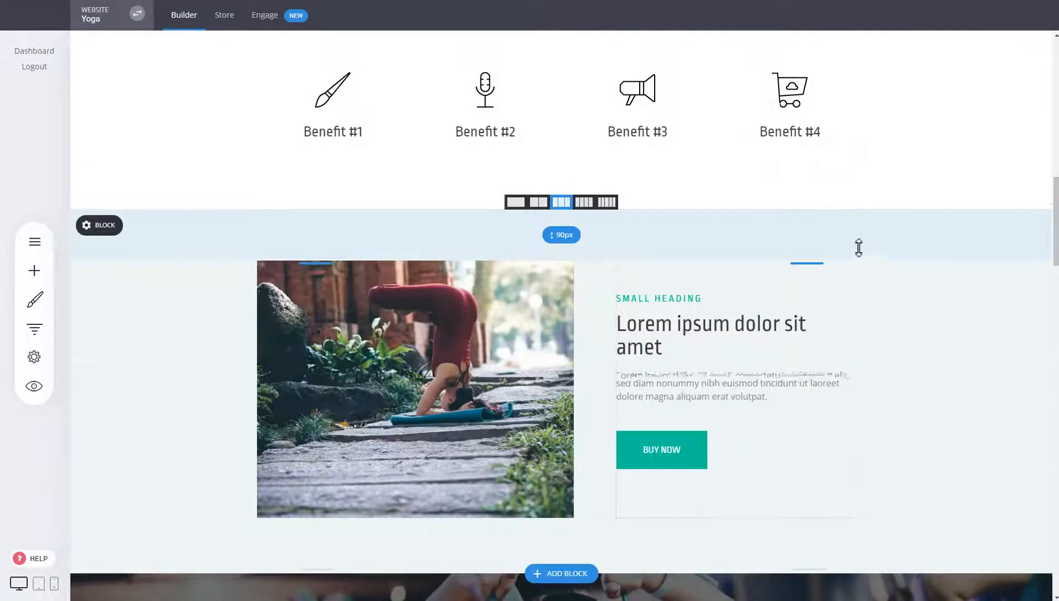
pyautogui.scroll(2, 865, 241)
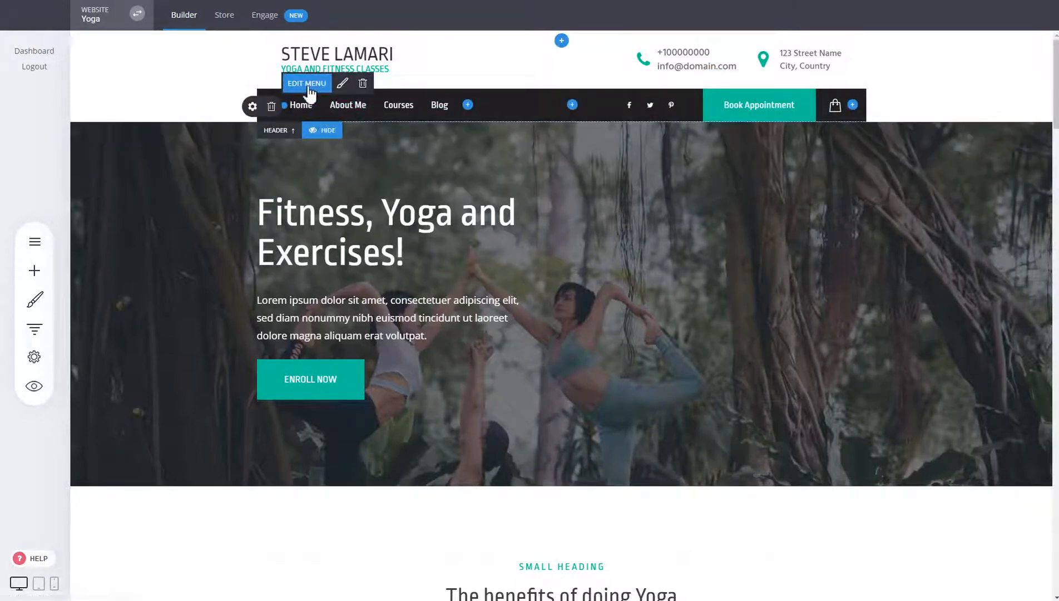
pyautogui.click(308, 85)
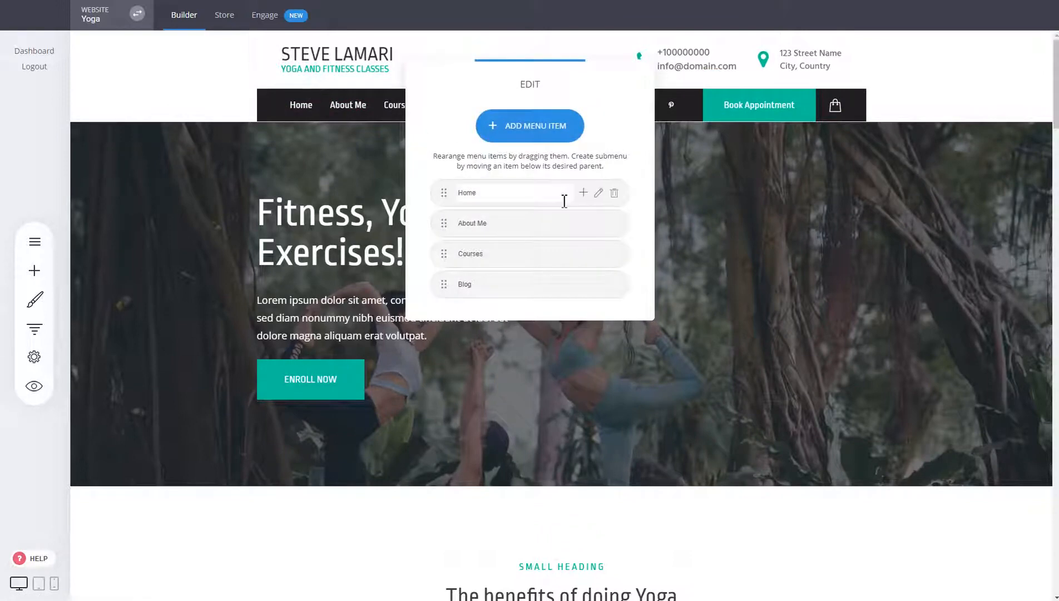
pyautogui.click(525, 143)
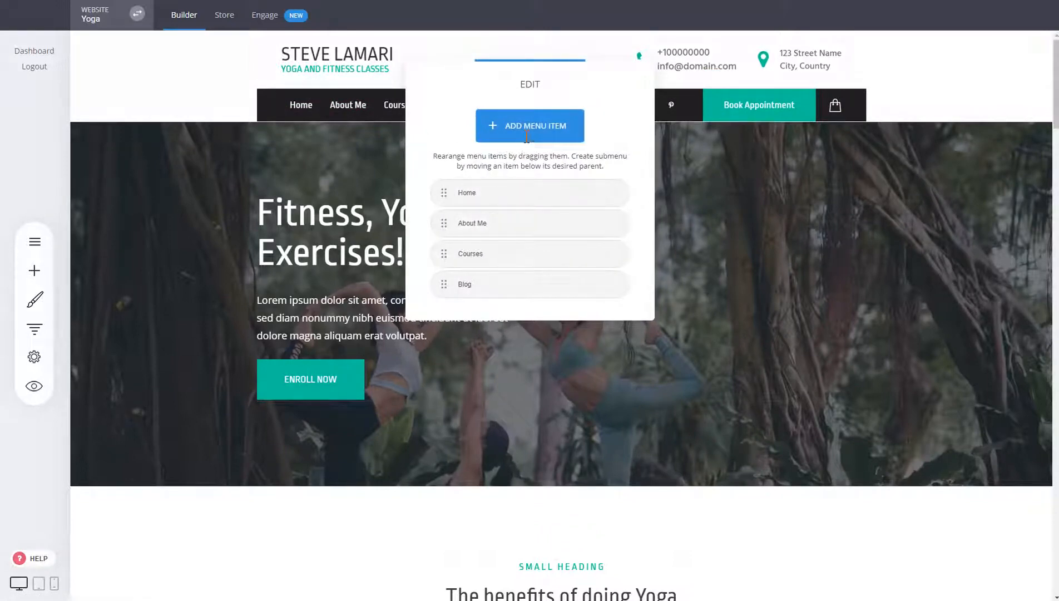
pyautogui.click(400, 149)
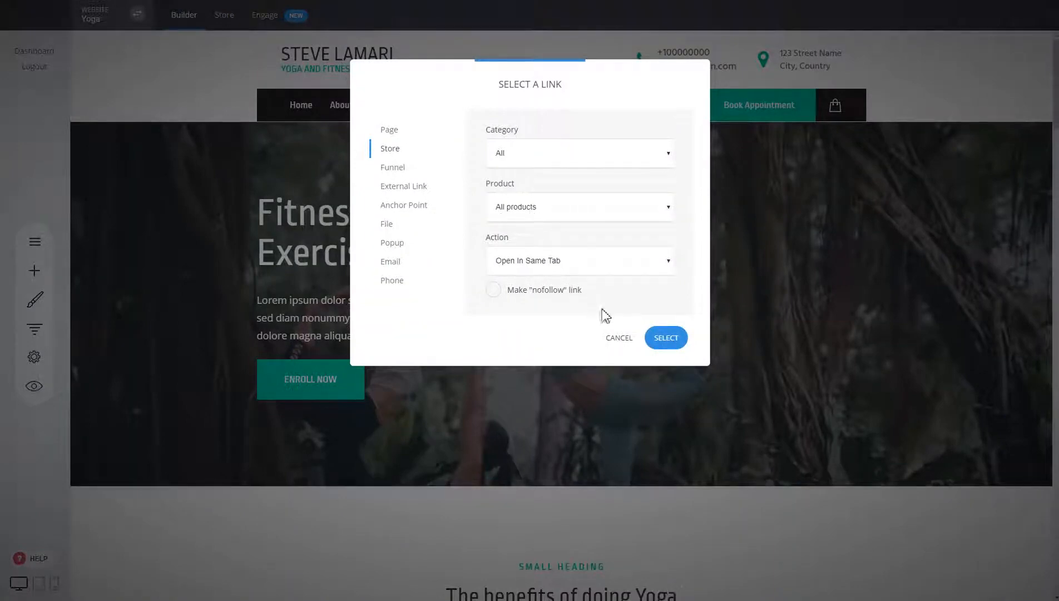
pyautogui.click(666, 338)
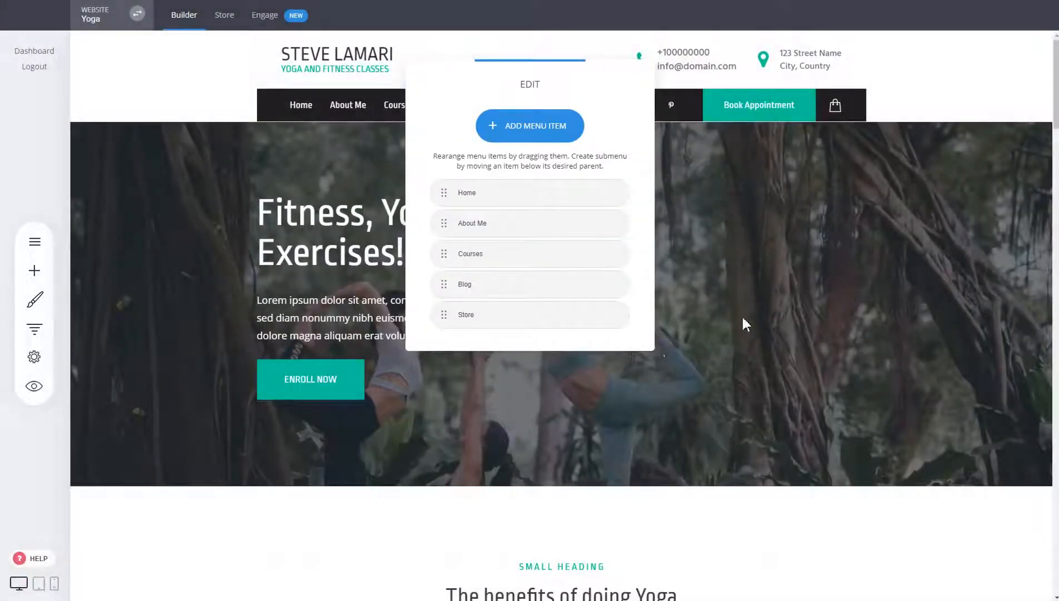
pyautogui.click(749, 315)
pyautogui.click(520, 14)
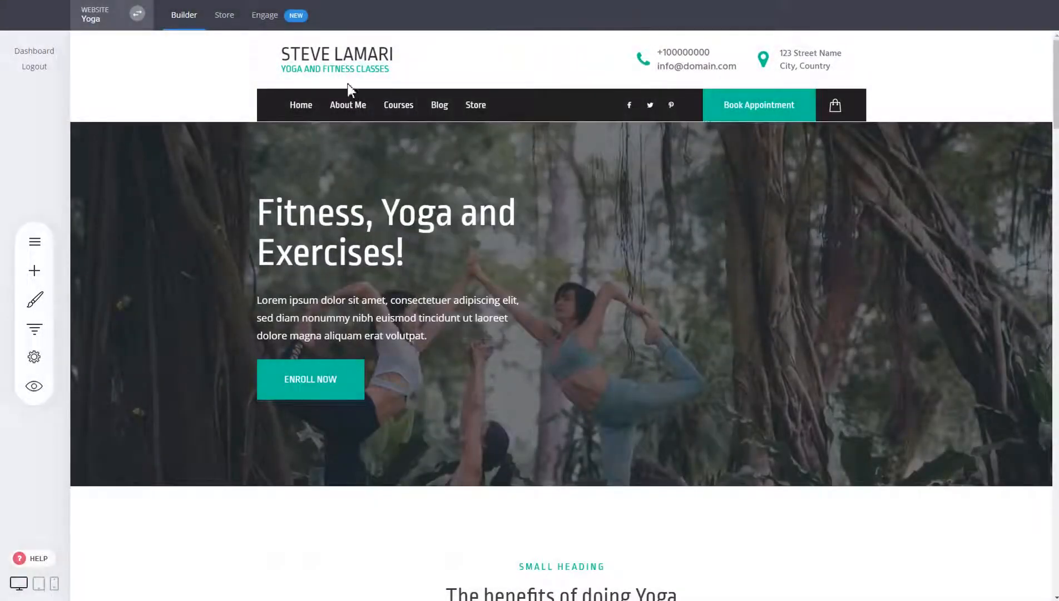
# Step: Preview the website, open the Store page from the header menu, look through its product listing, and close the preview
pyautogui.click(33, 386)
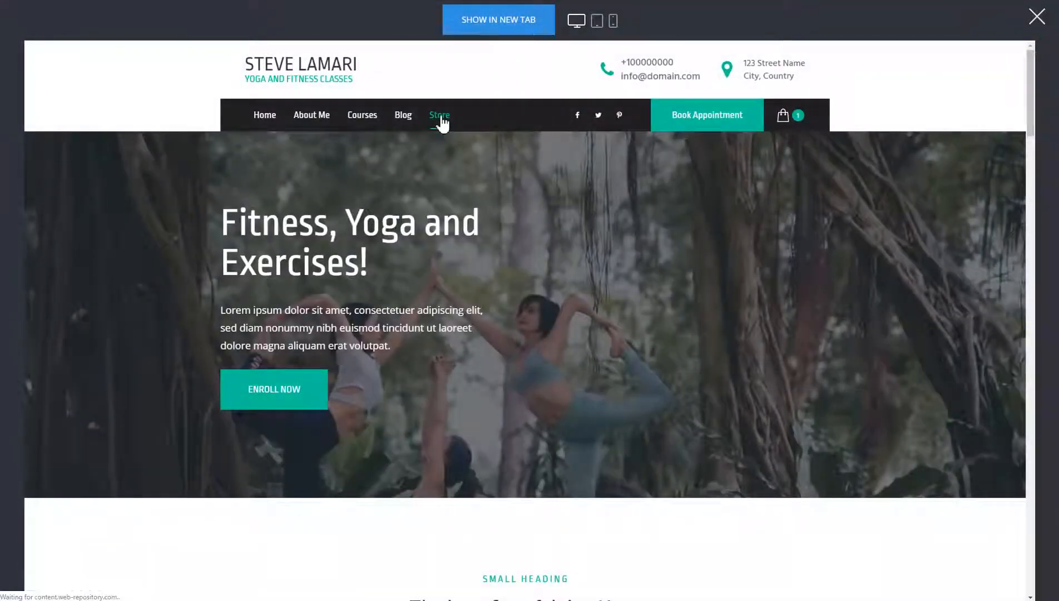
pyautogui.click(440, 115)
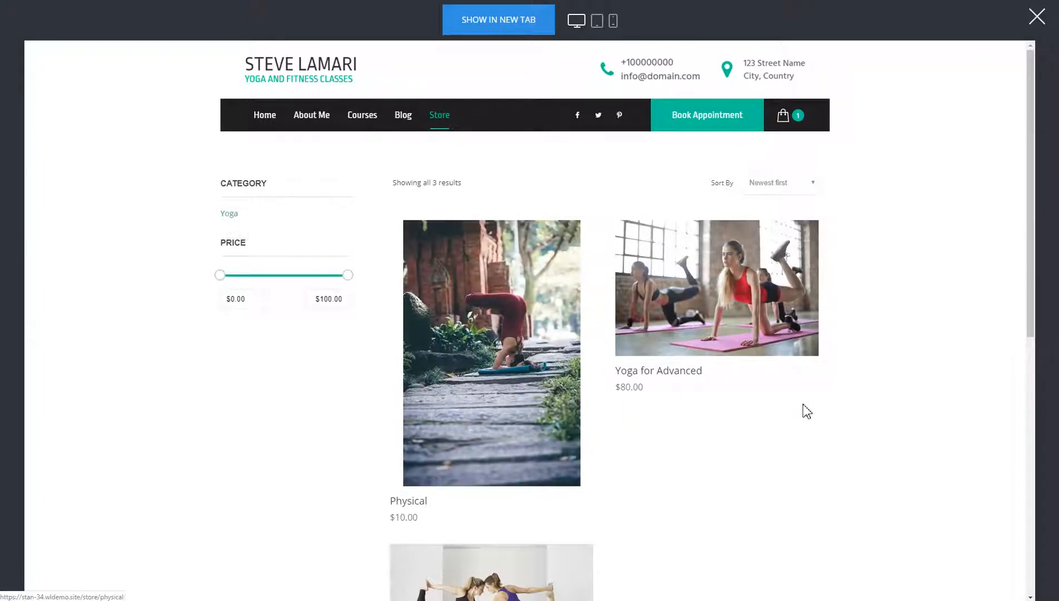
pyautogui.scroll(-4, 651, 378)
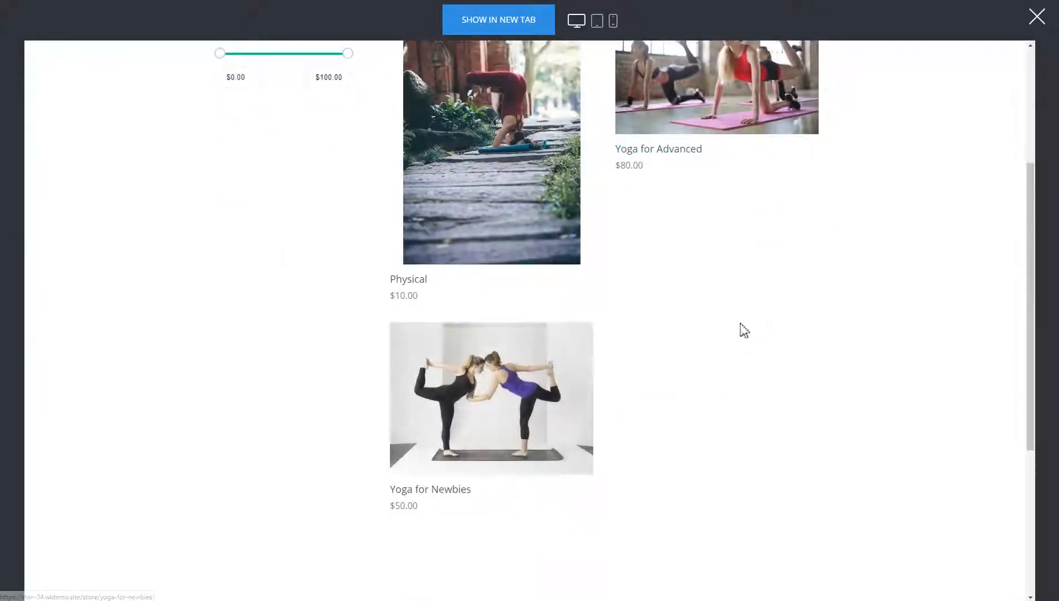
pyautogui.scroll(4, 739, 329)
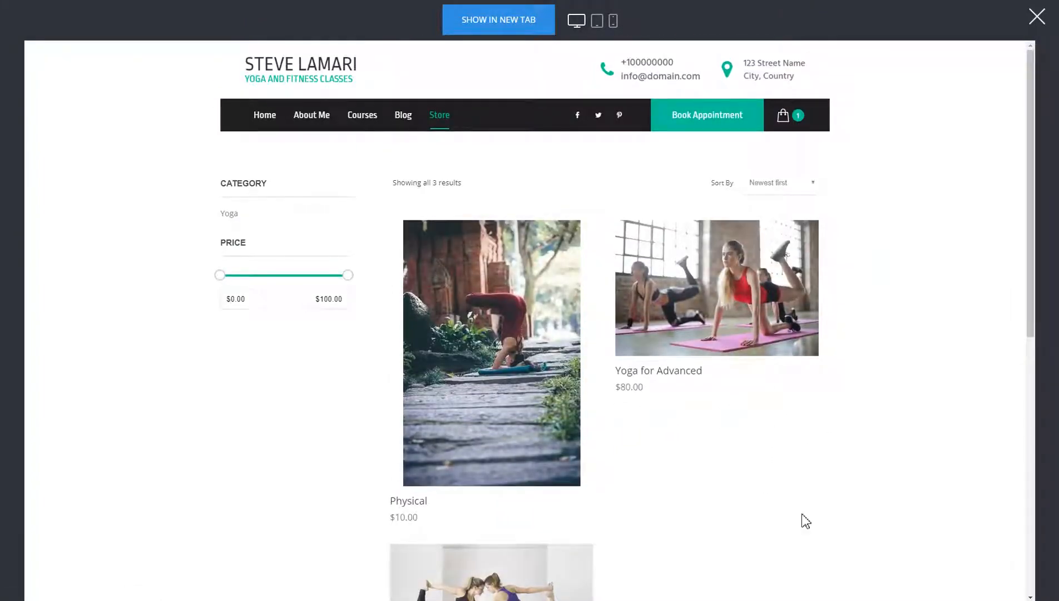
pyautogui.click(1038, 19)
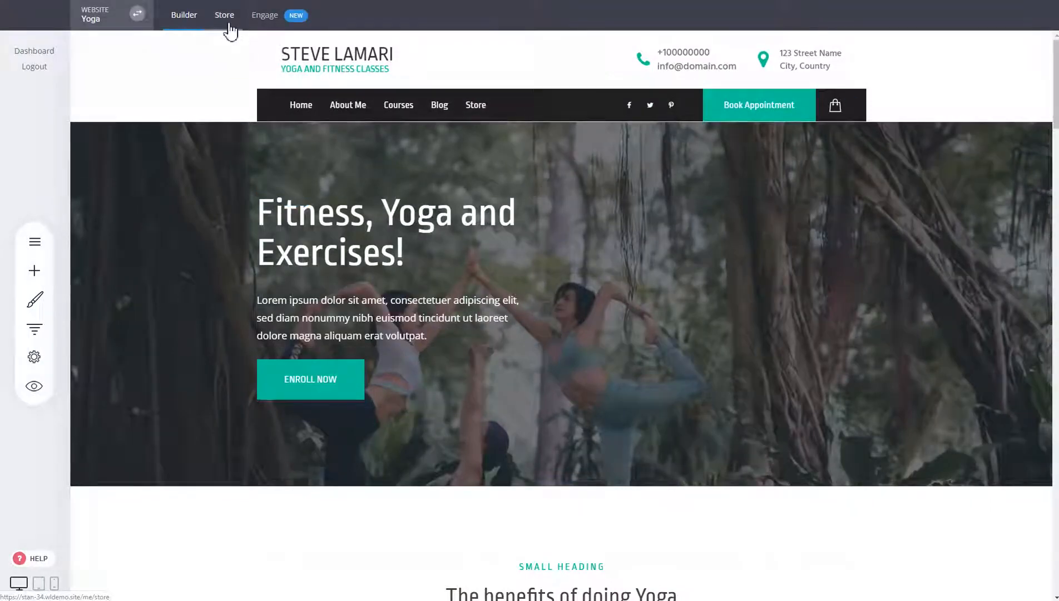
# Step: View the store's product list and dashboard, and return to the website builder
pyautogui.click(228, 24)
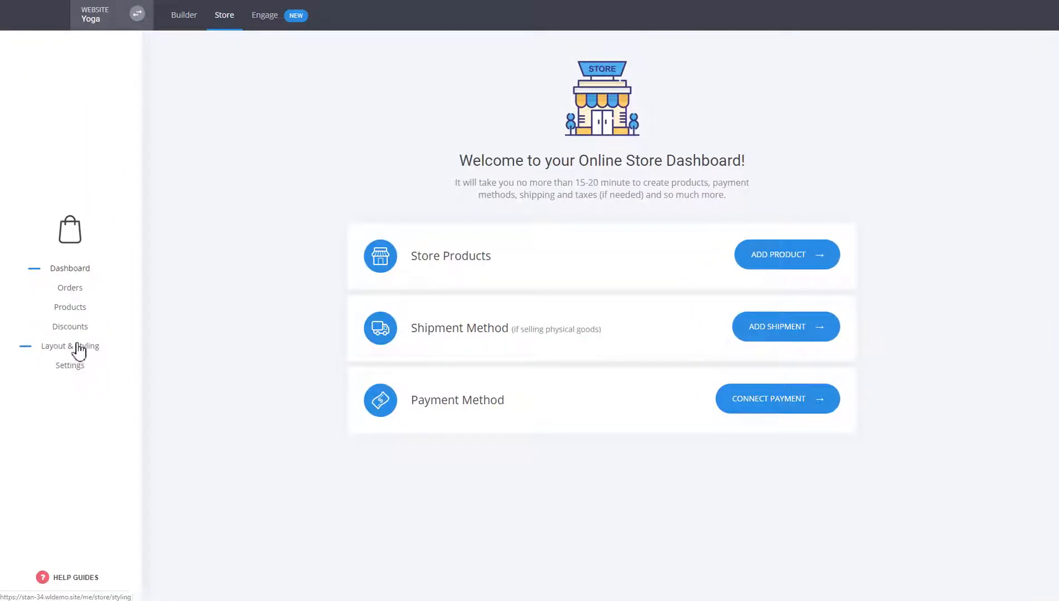
pyautogui.click(69, 309)
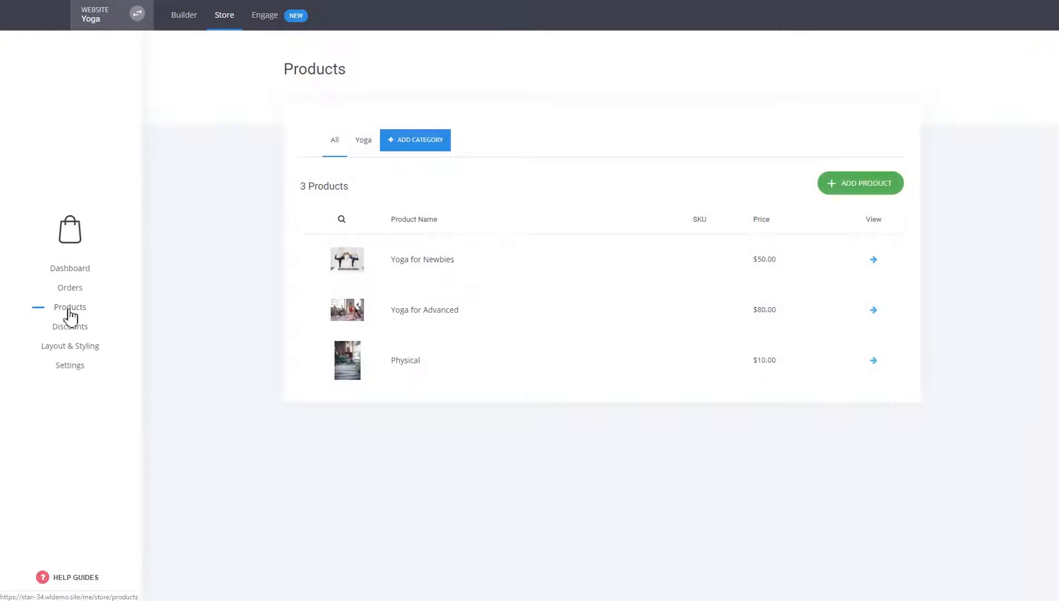
pyautogui.click(218, 21)
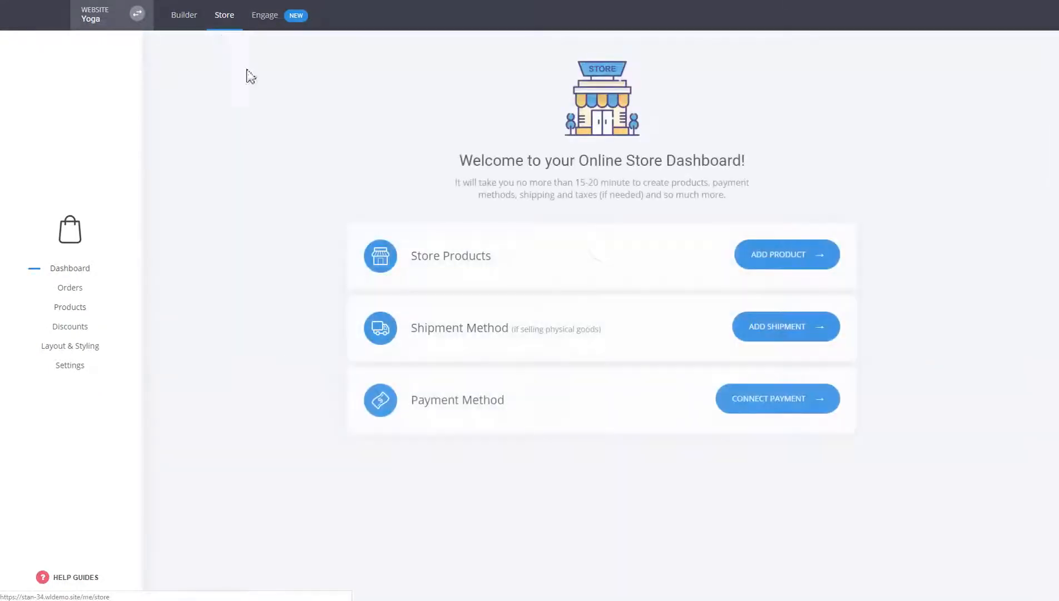
pyautogui.click(192, 23)
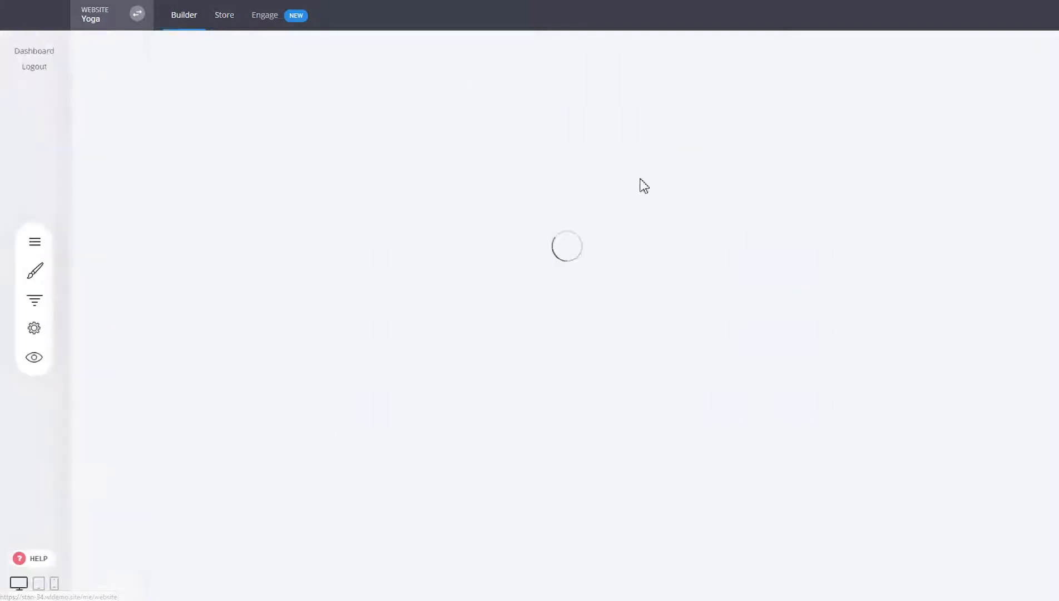